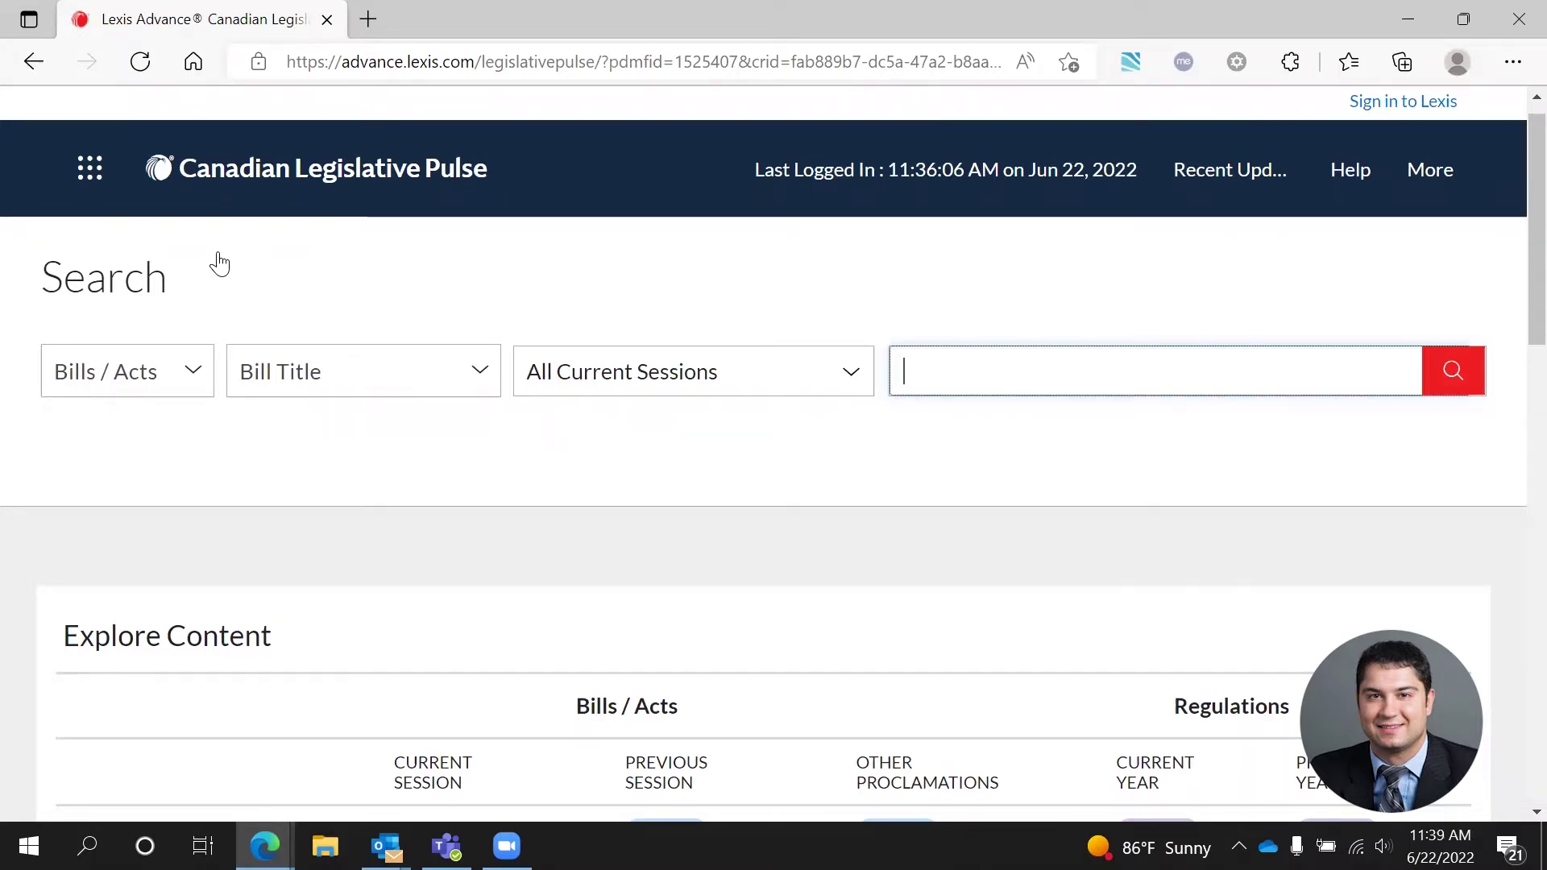
# Open the list of federal Common Bills for the current session from the Explore Content table.
pyautogui.scroll(-1, 219, 265)
pyautogui.scroll(1, 219, 264)
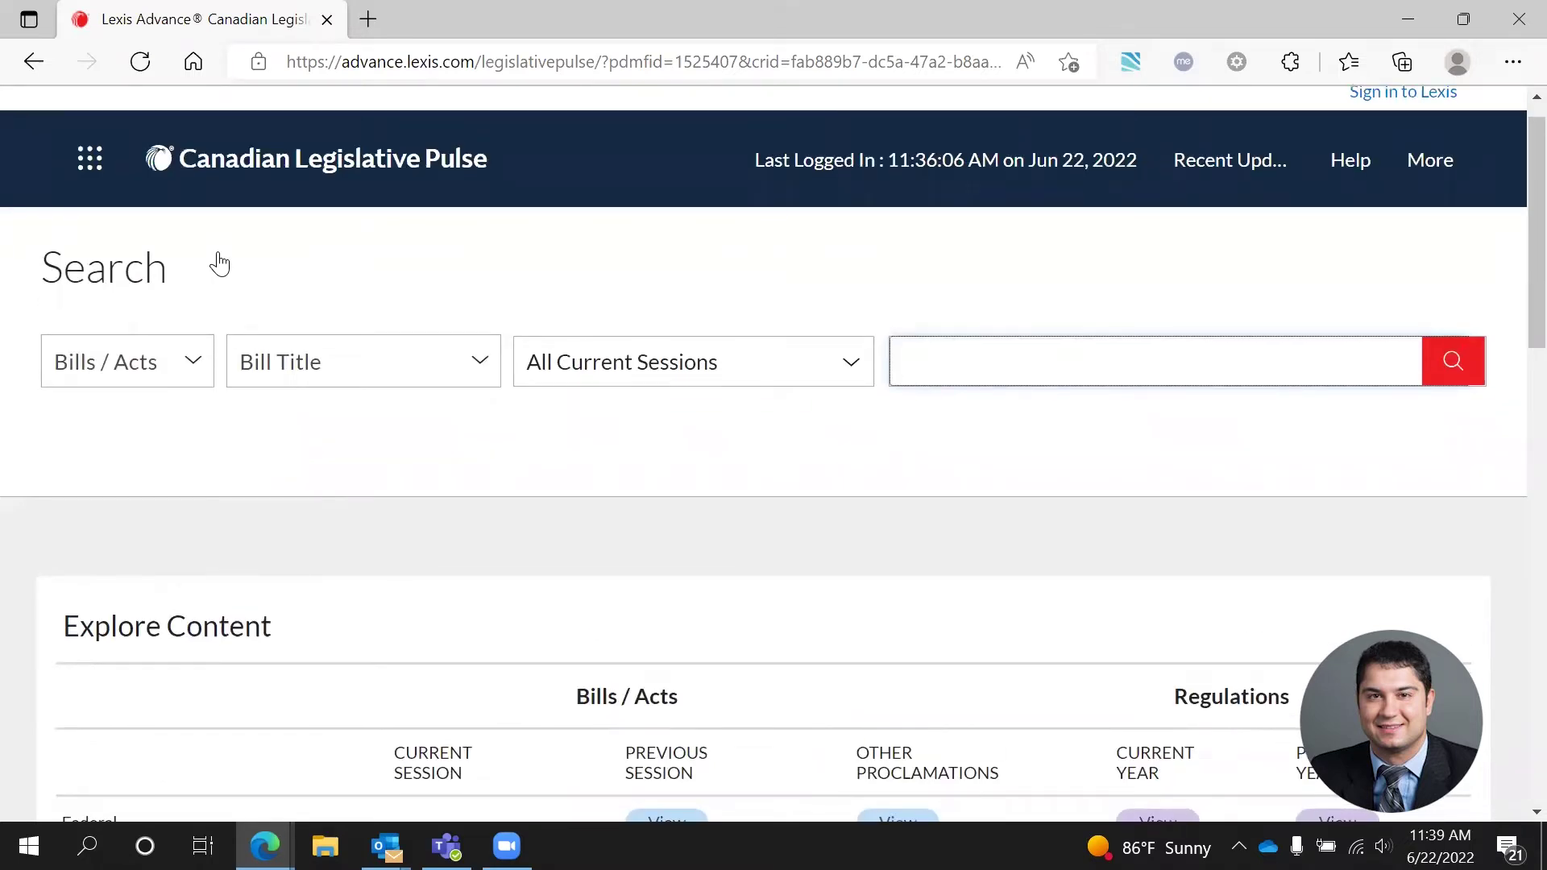
pyautogui.scroll(-5, 219, 264)
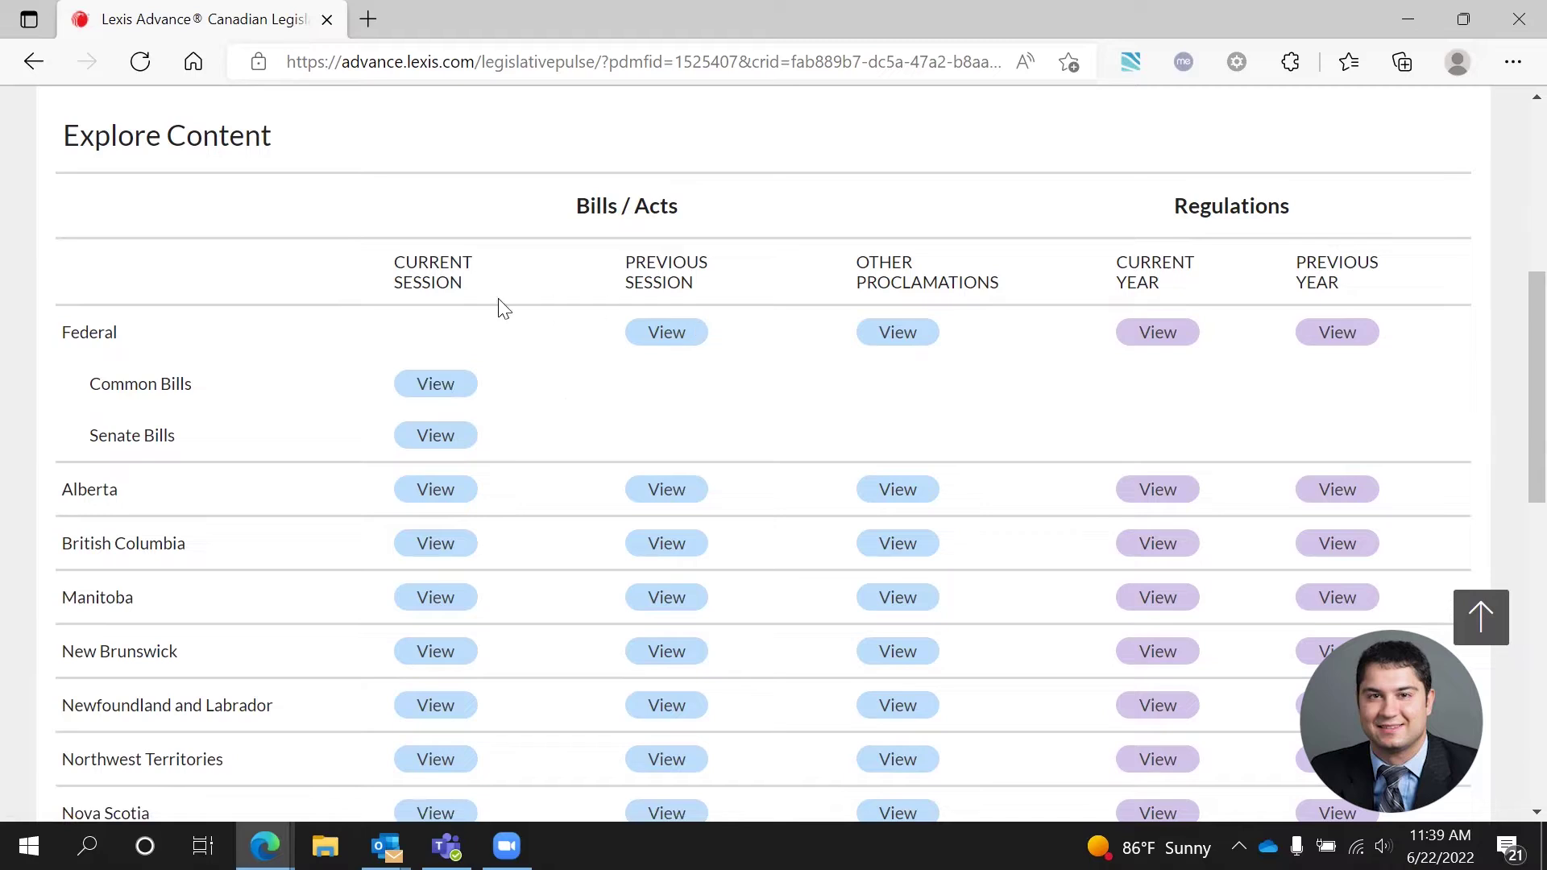
pyautogui.click(434, 386)
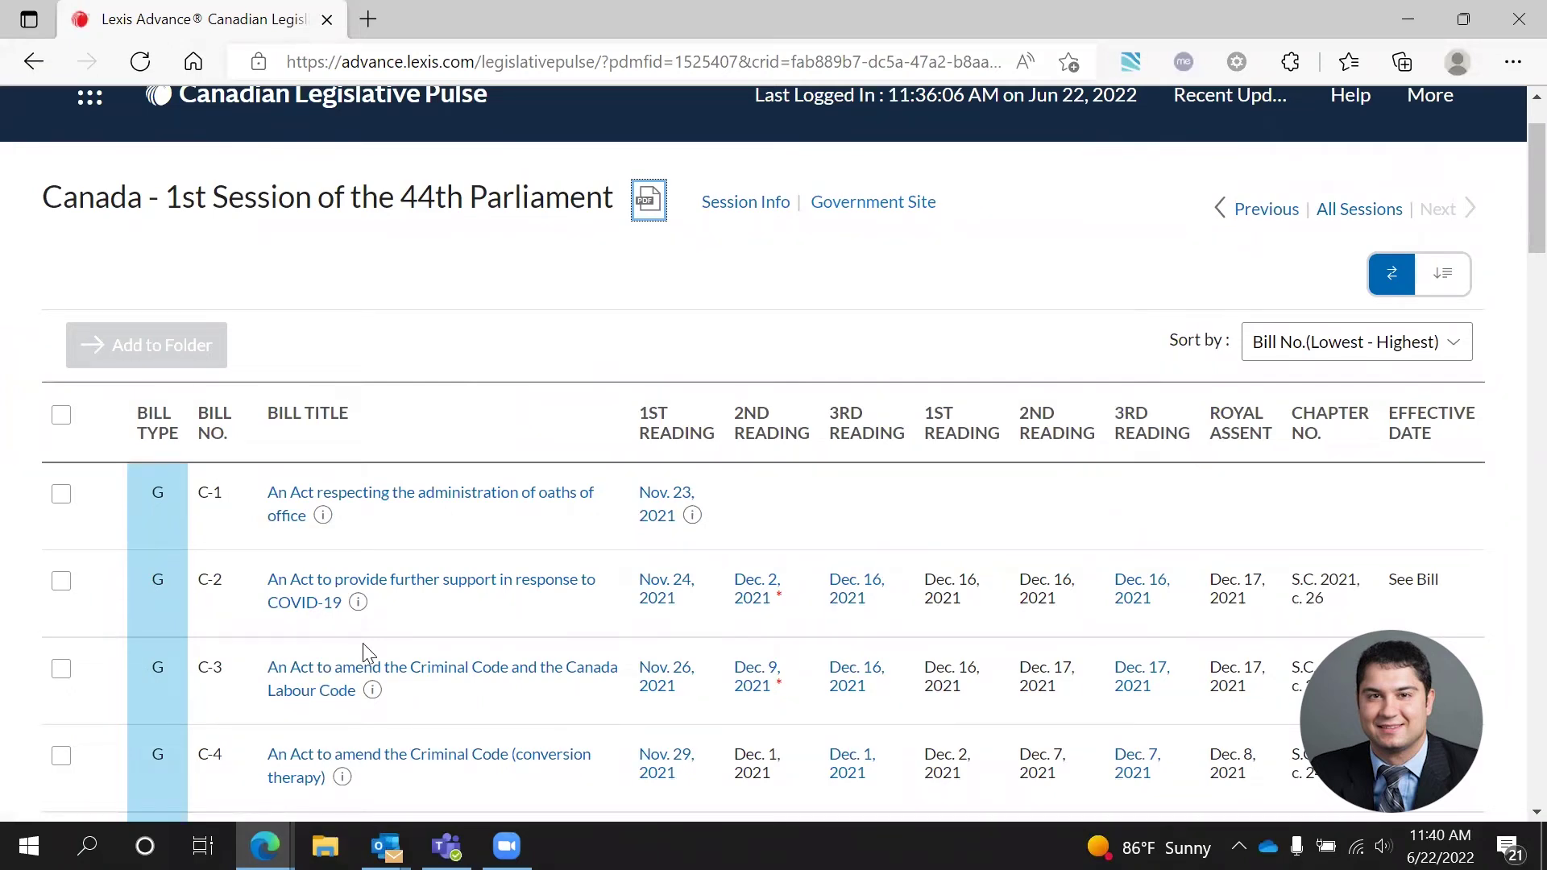
# Select Bill C-19, Budget Implementation Act, 2022, No. 1, and view the folders it can be added to, closing the dialog without saving.
pyautogui.scroll(-8, 363, 645)
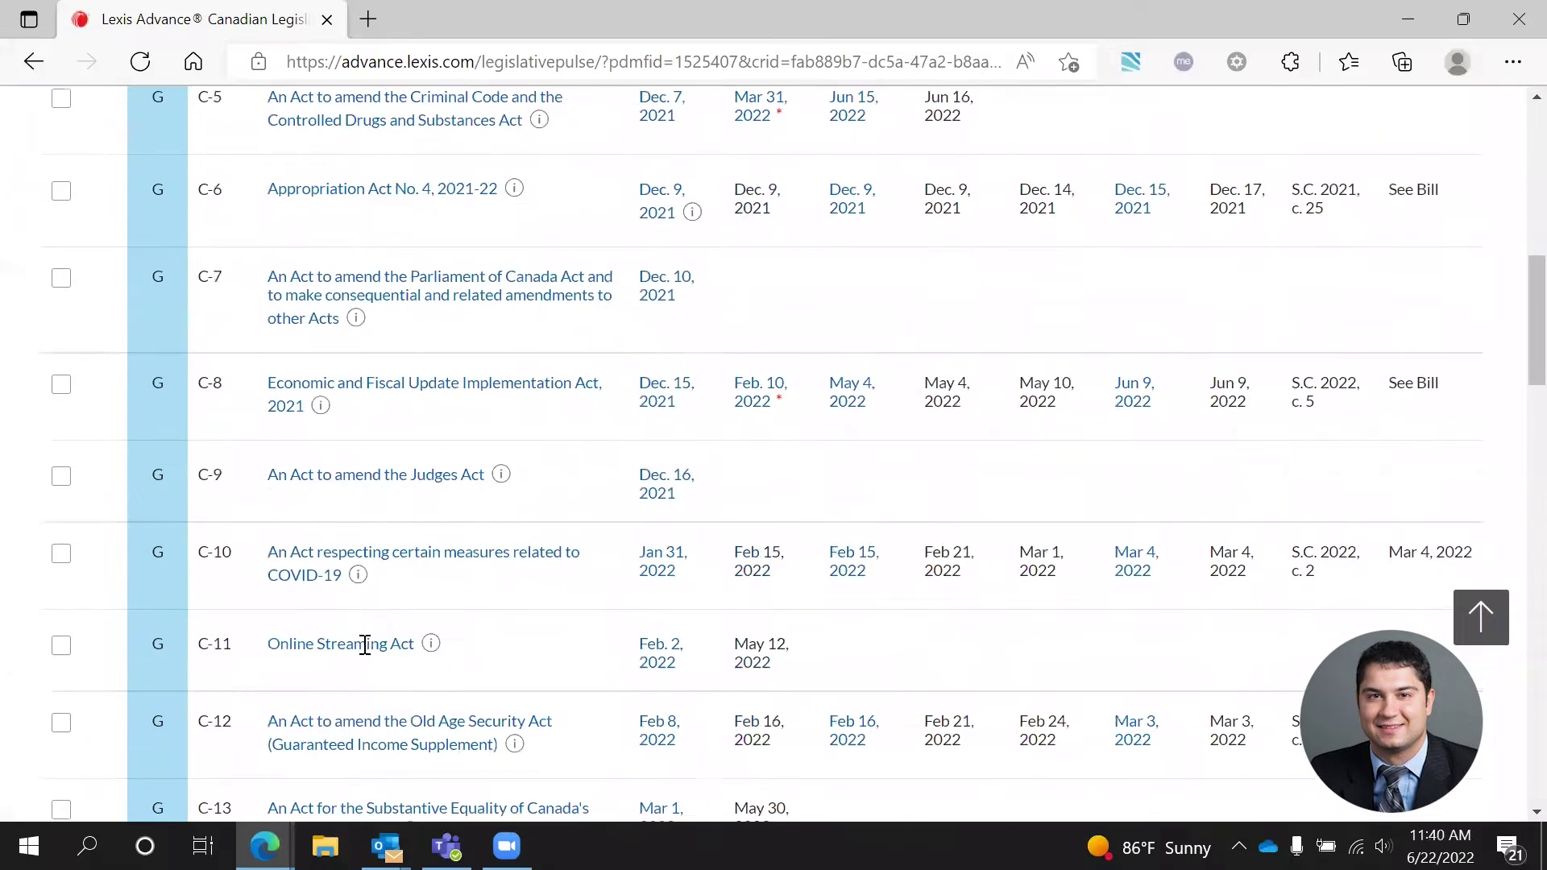
pyautogui.scroll(-10, 366, 652)
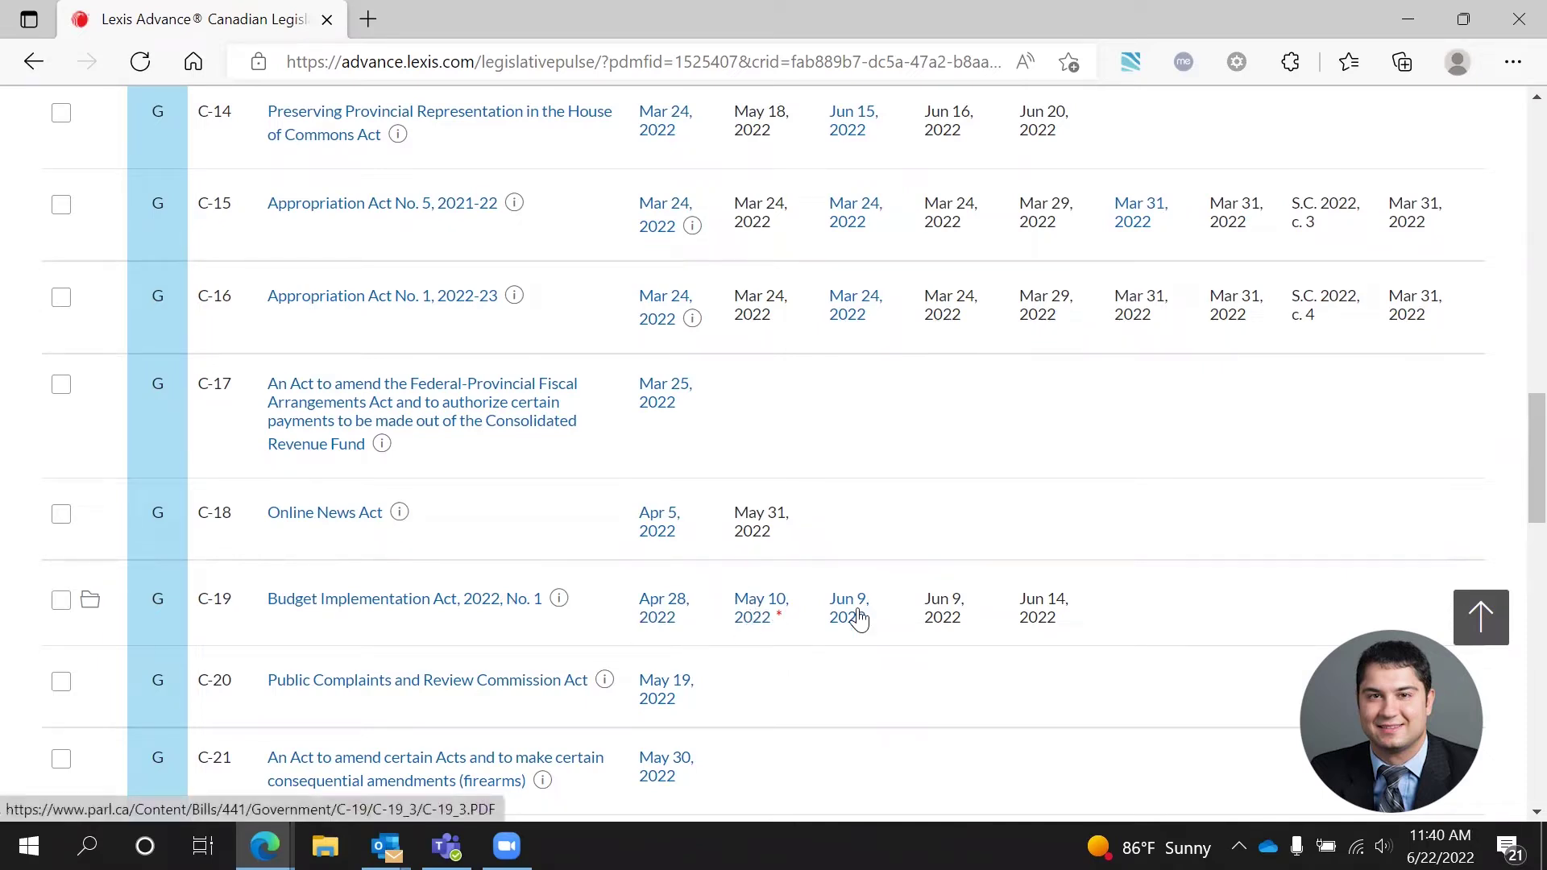
pyautogui.click(61, 601)
pyautogui.scroll(20, 297, 530)
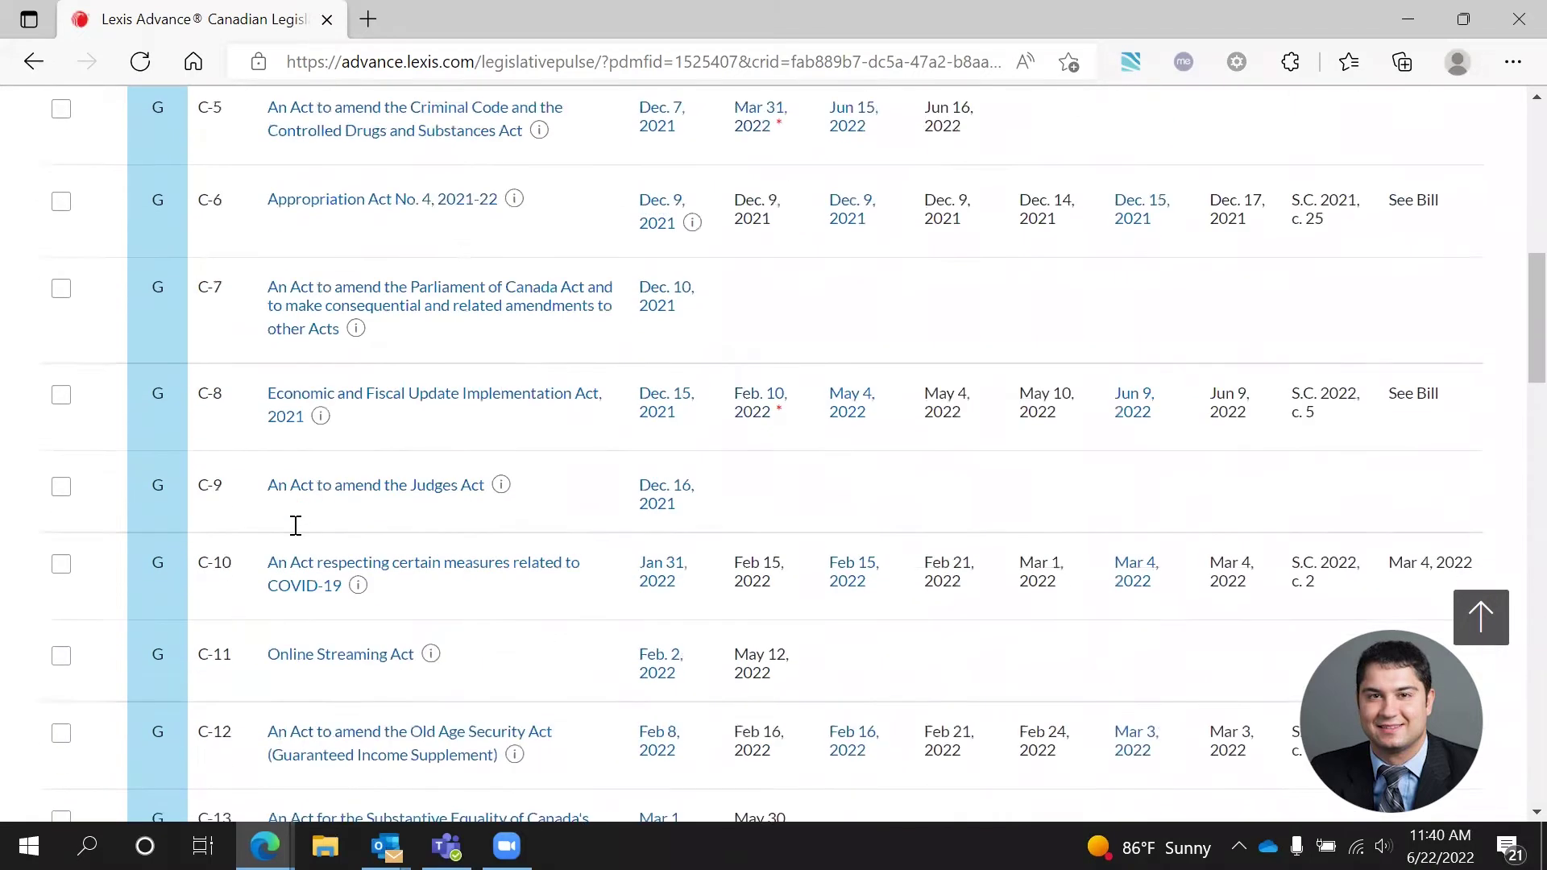
pyautogui.scroll(1, 295, 531)
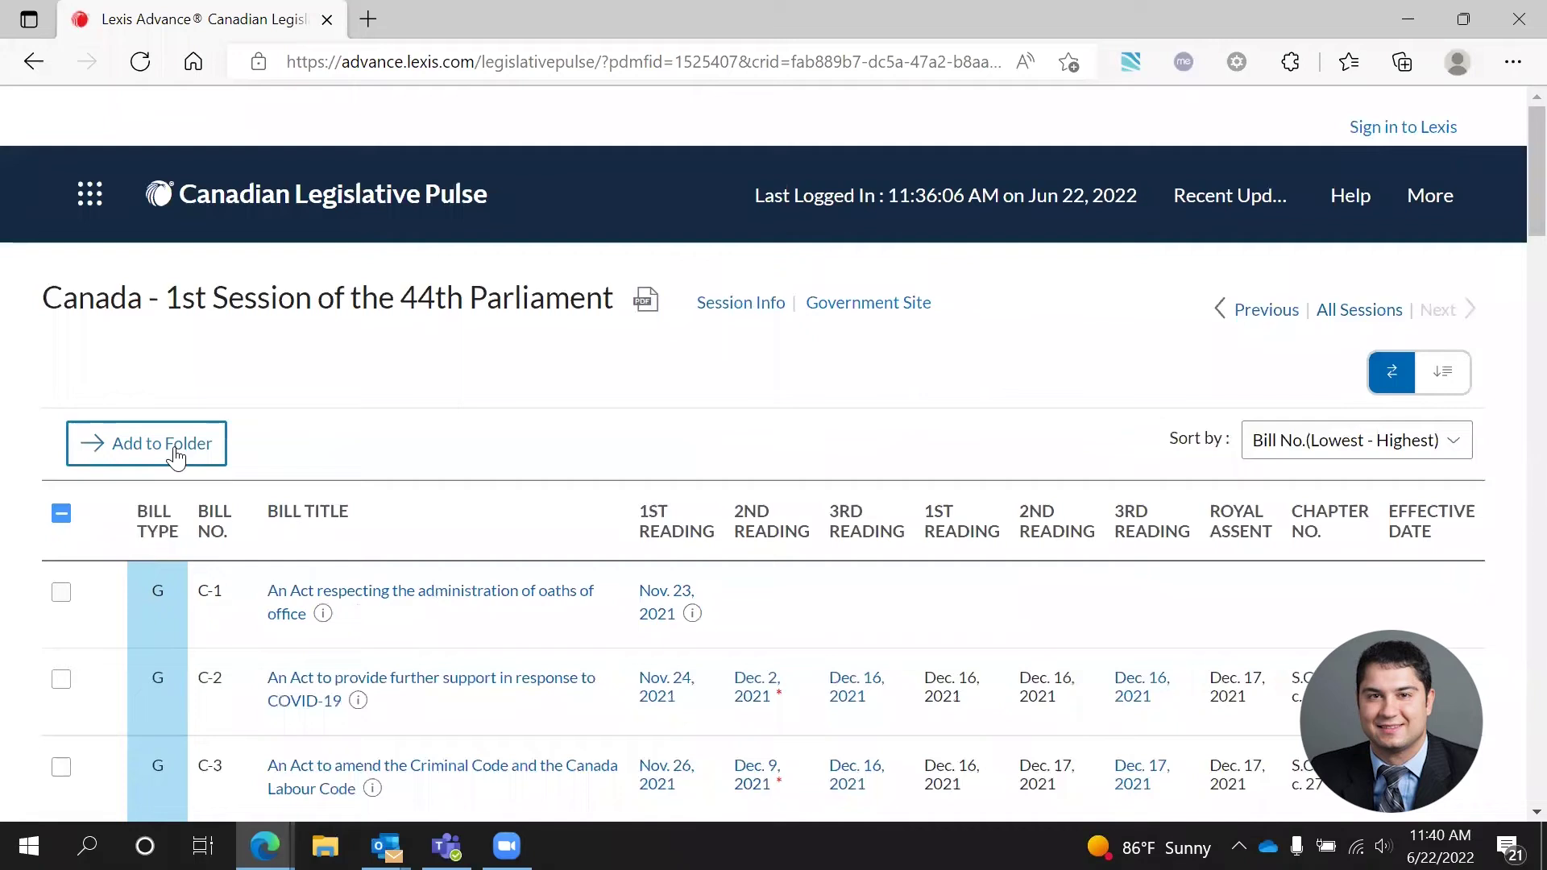
pyautogui.click(171, 455)
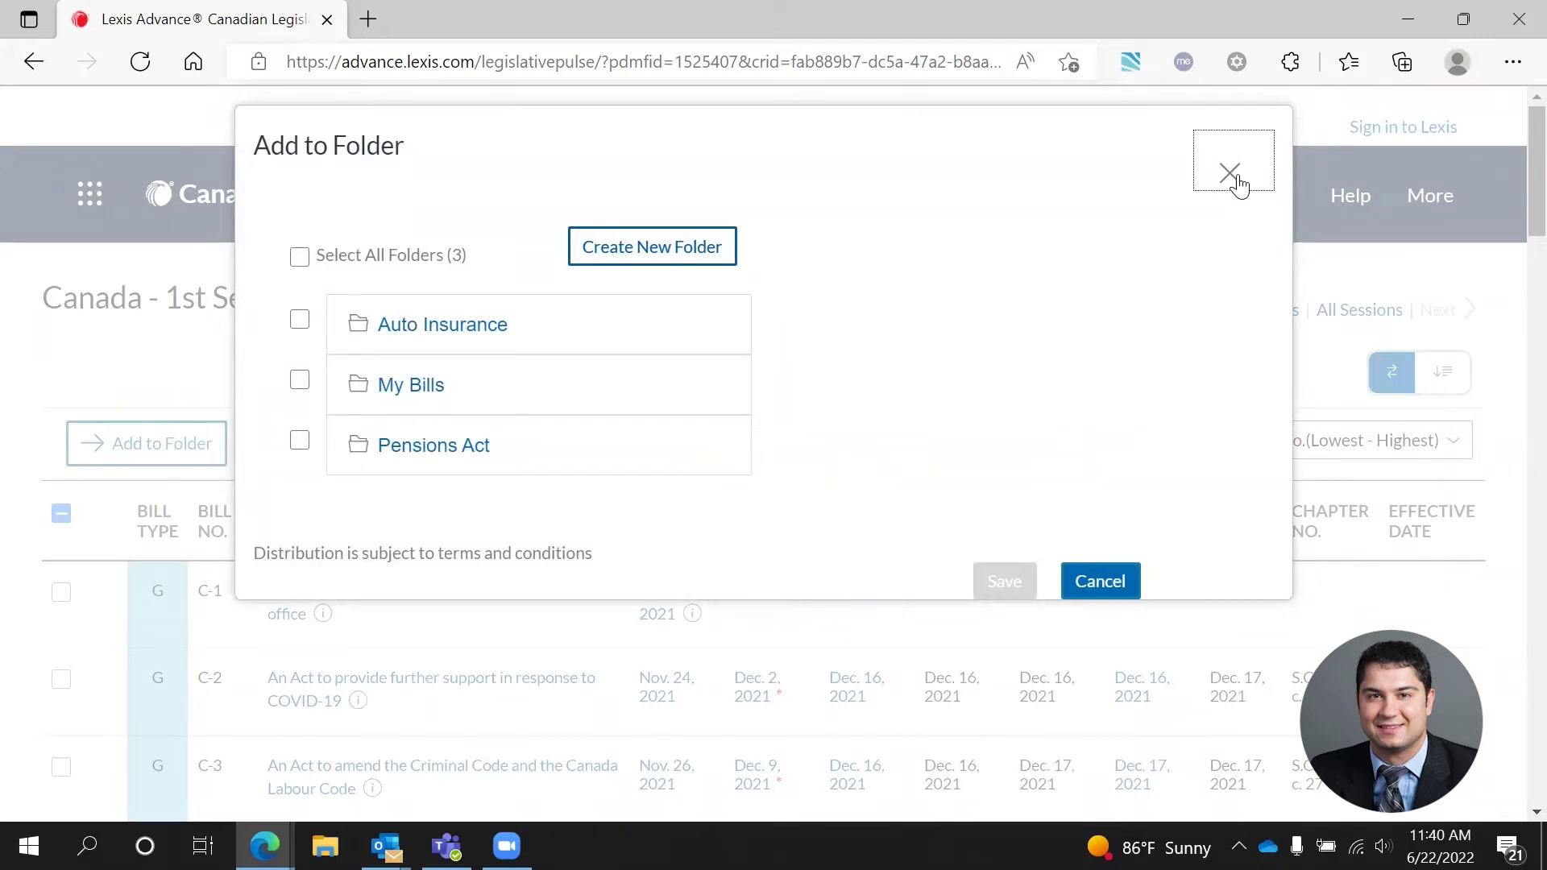
pyautogui.click(1234, 177)
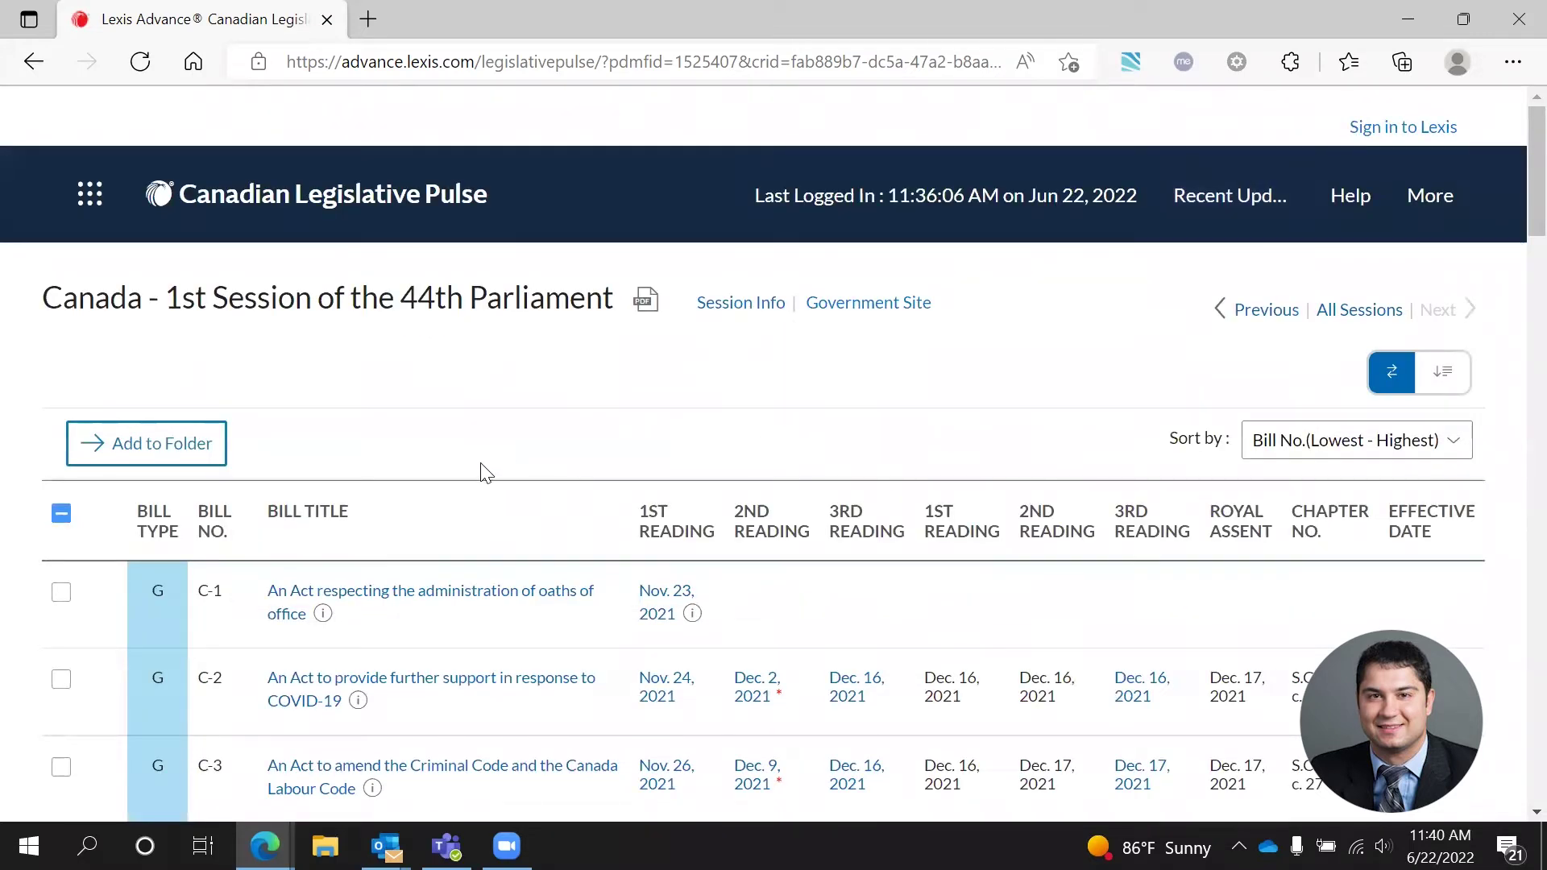
# Open the Jun 9, 2022 3rd reading text of Bill C-19 and read Division 12 on residential property purchases by non-Canadians.
pyautogui.scroll(-15, 486, 473)
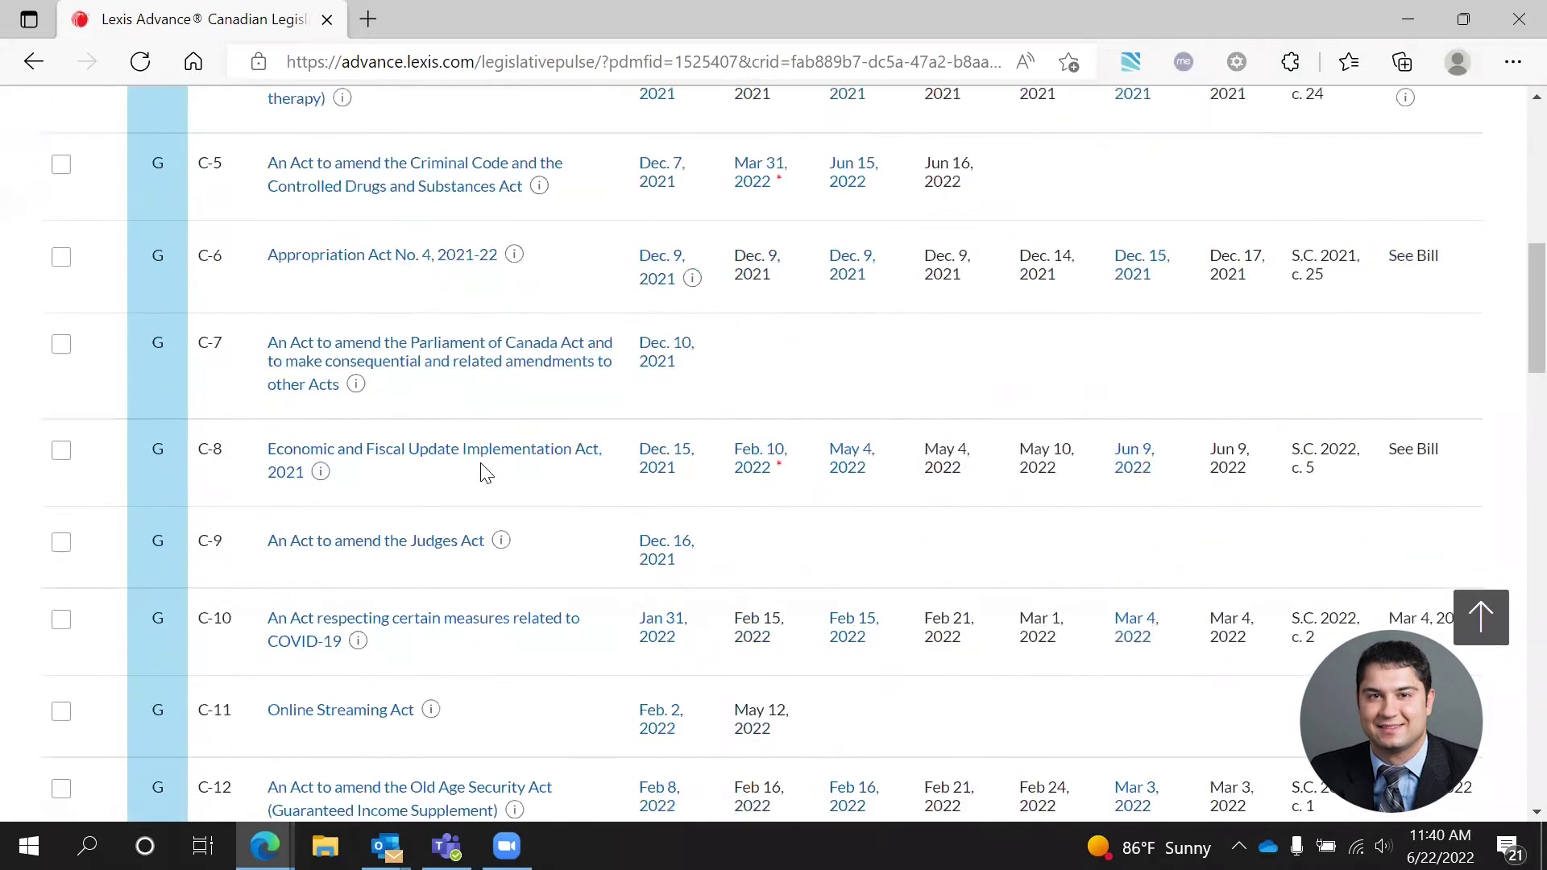
pyautogui.scroll(-1, 486, 473)
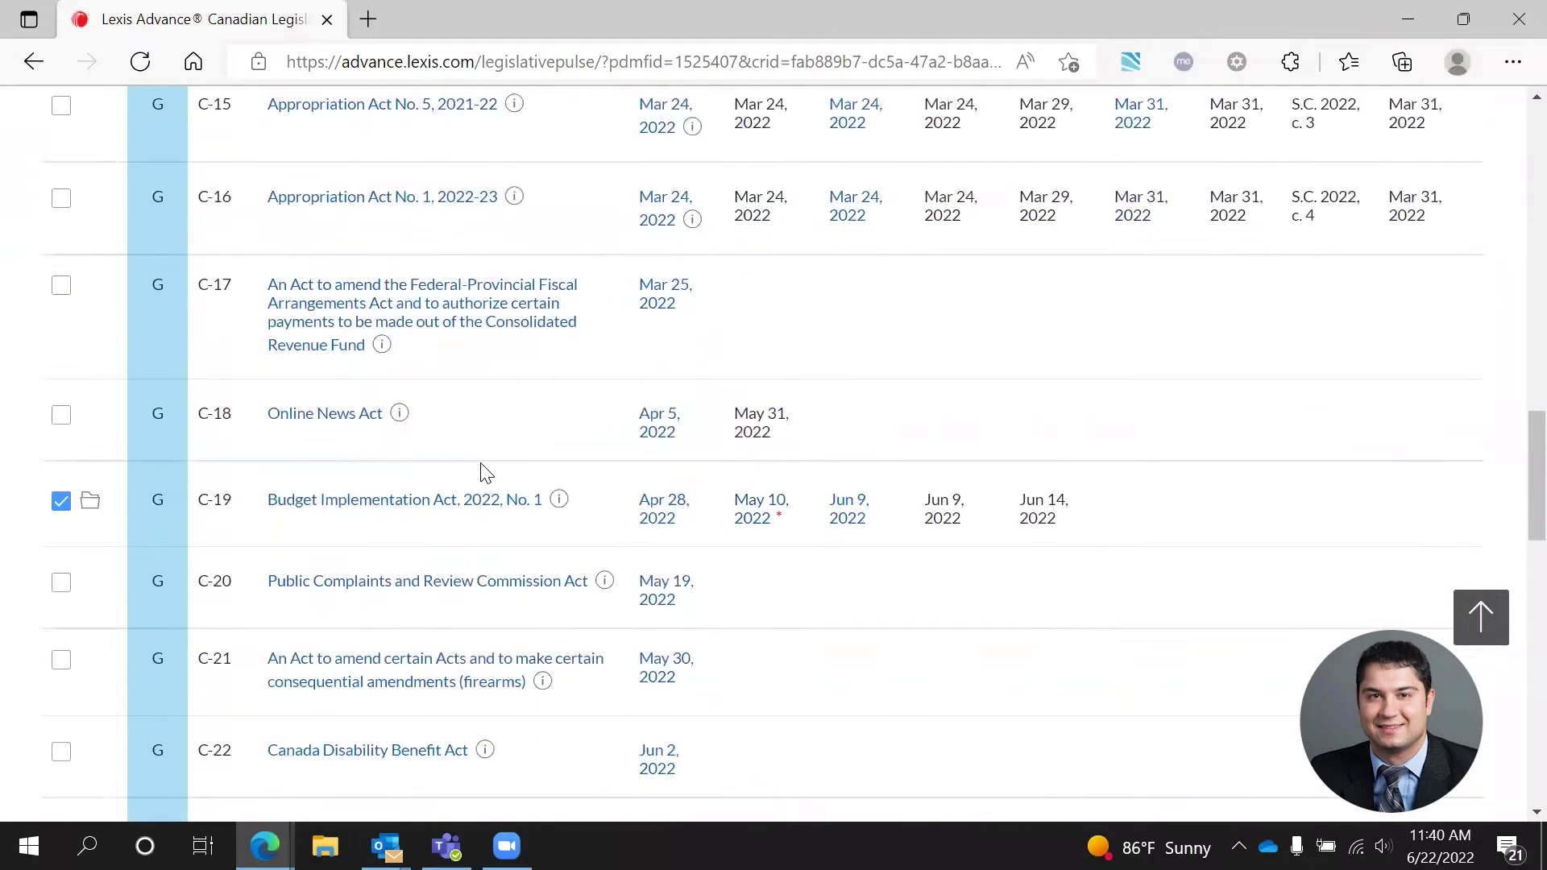
pyautogui.click(852, 520)
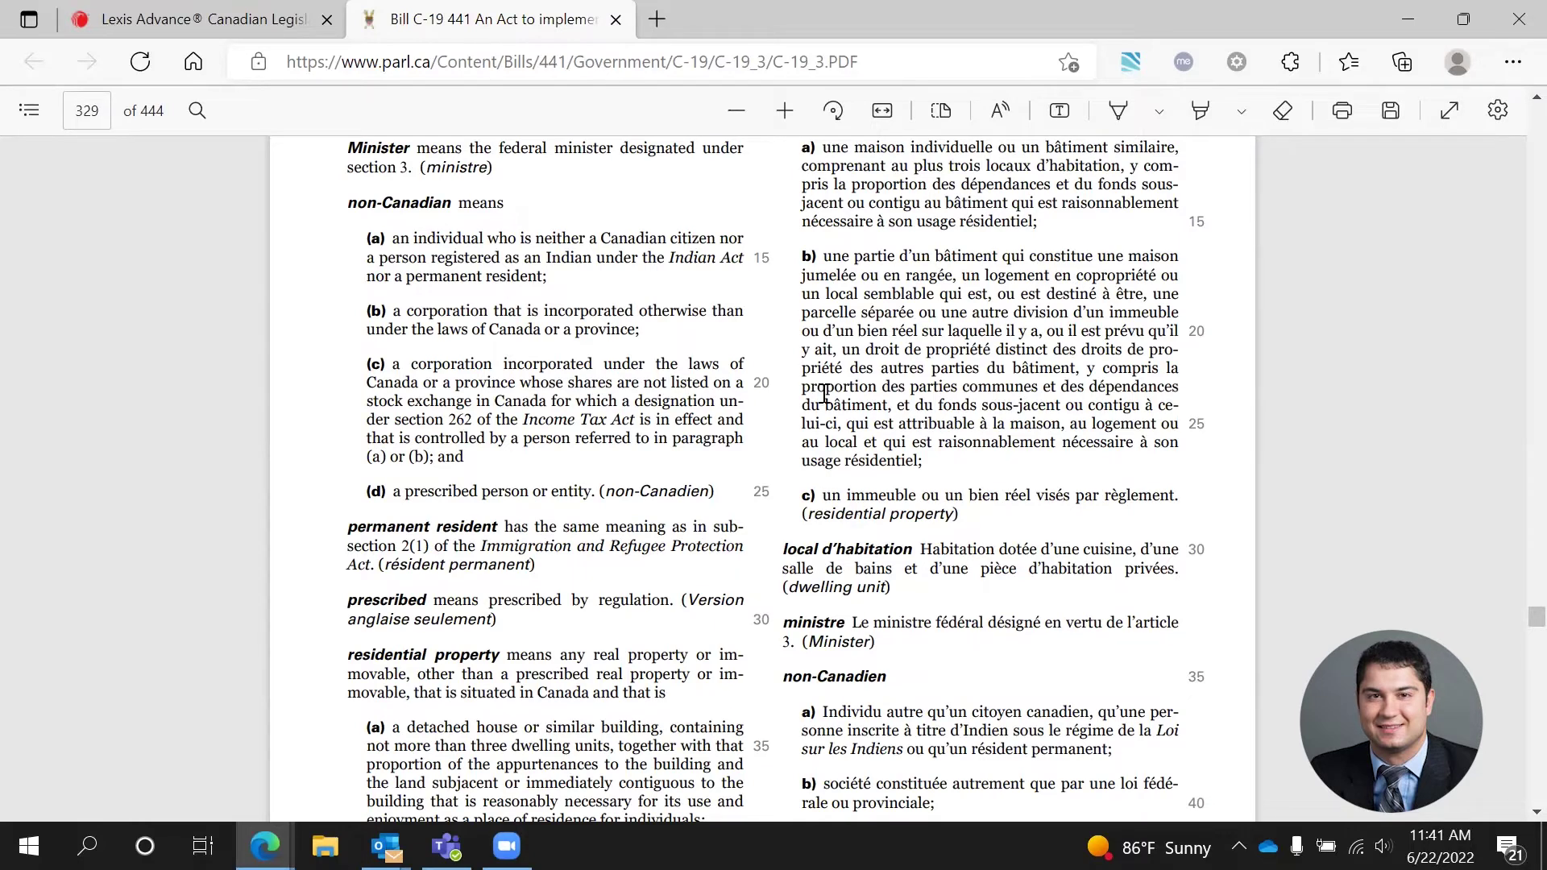
pyautogui.scroll(5, 824, 394)
pyautogui.scroll(5, 824, 394)
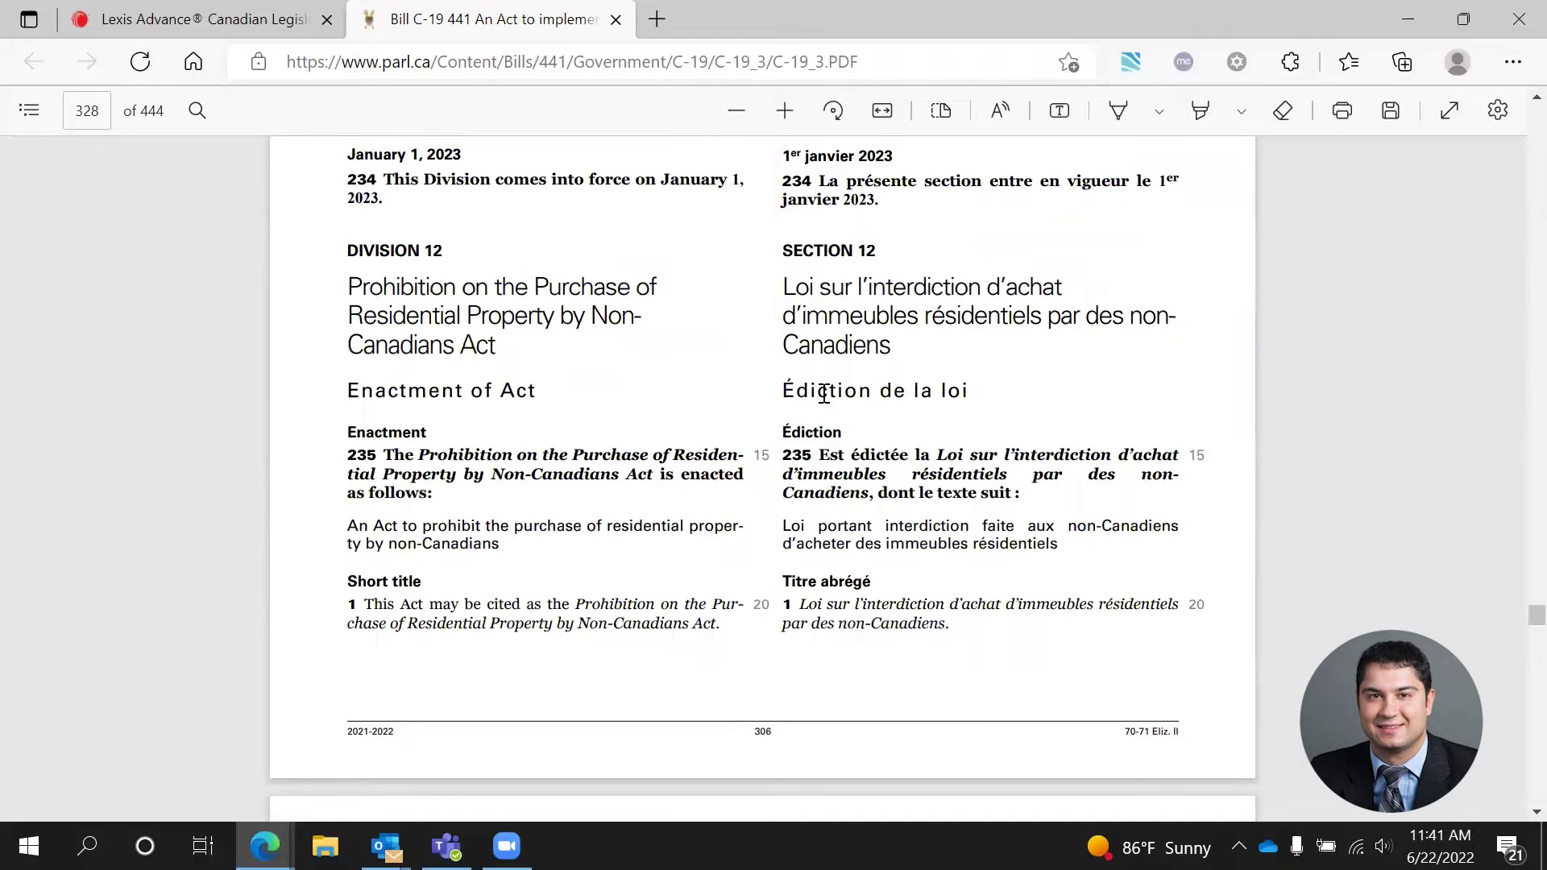
pyautogui.scroll(-6, 823, 393)
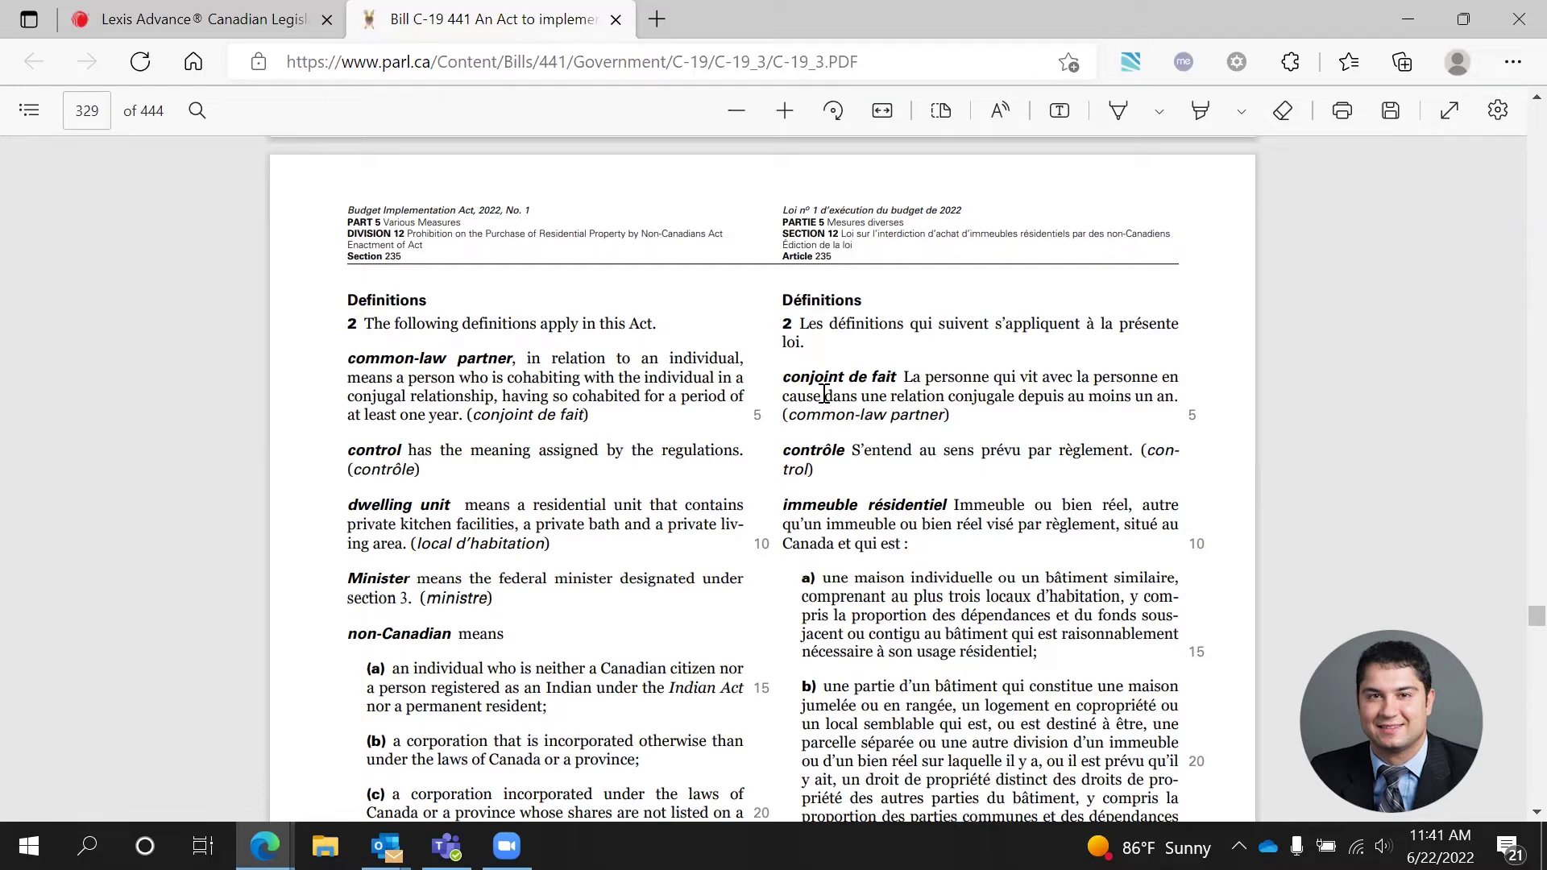
pyautogui.scroll(4, 824, 393)
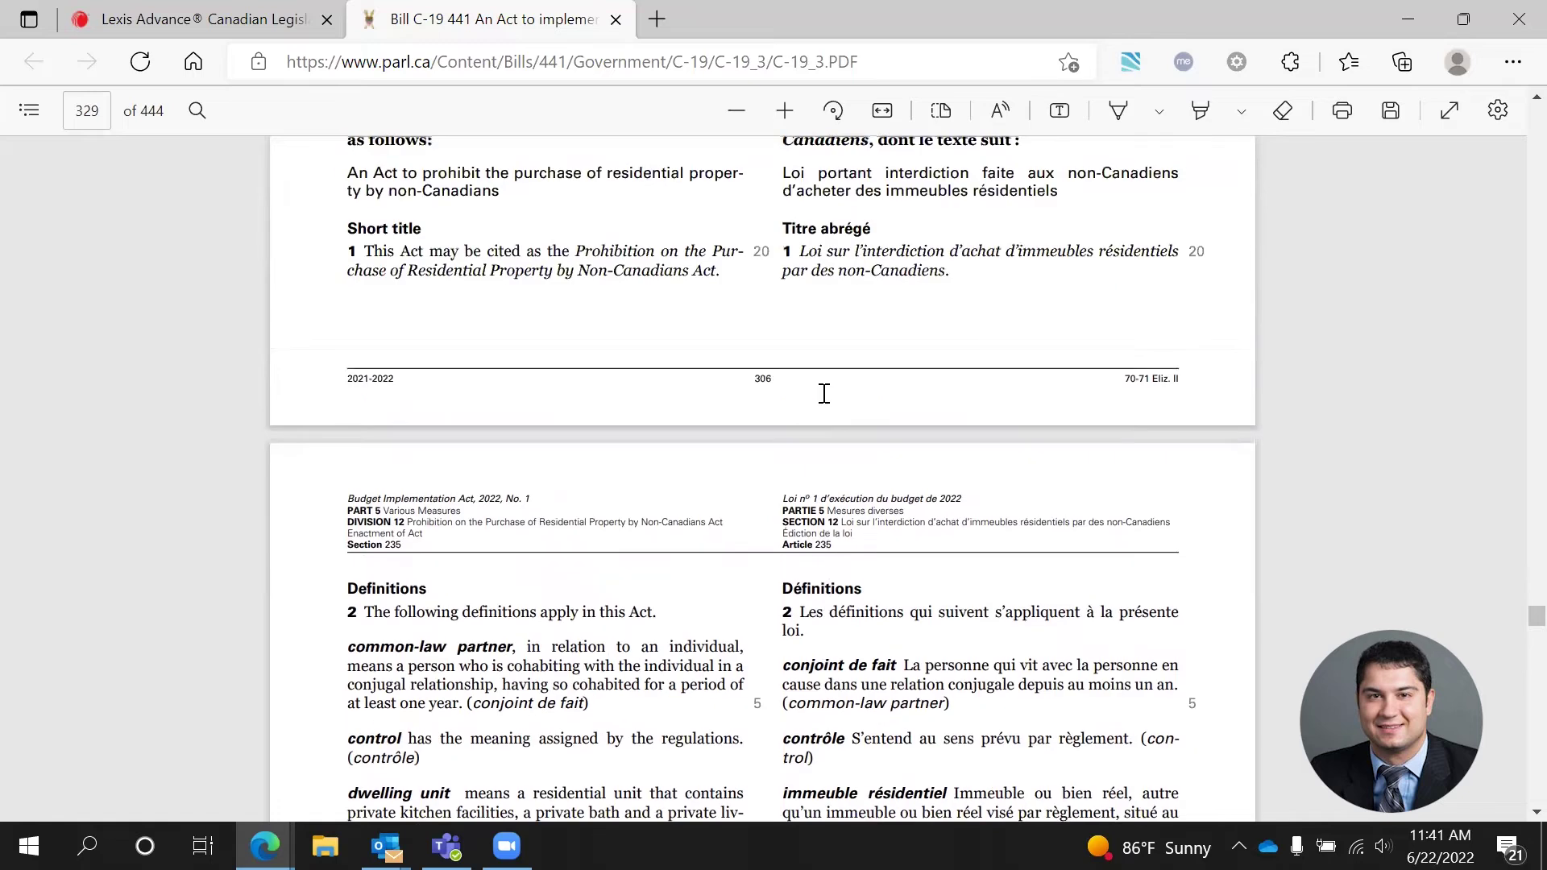
pyautogui.scroll(2, 824, 393)
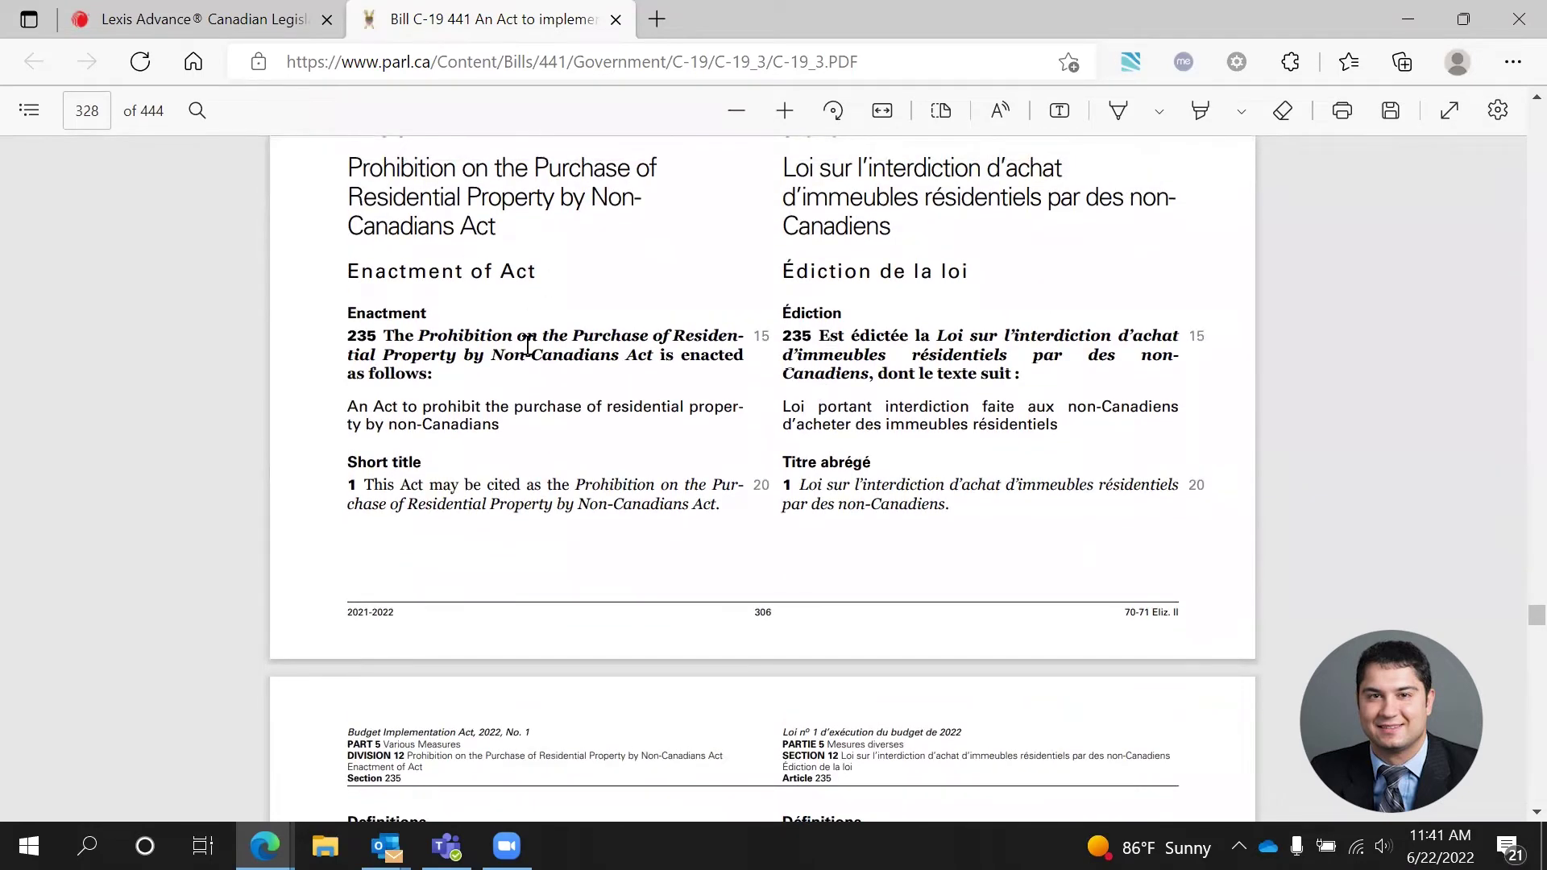
pyautogui.scroll(-2, 528, 345)
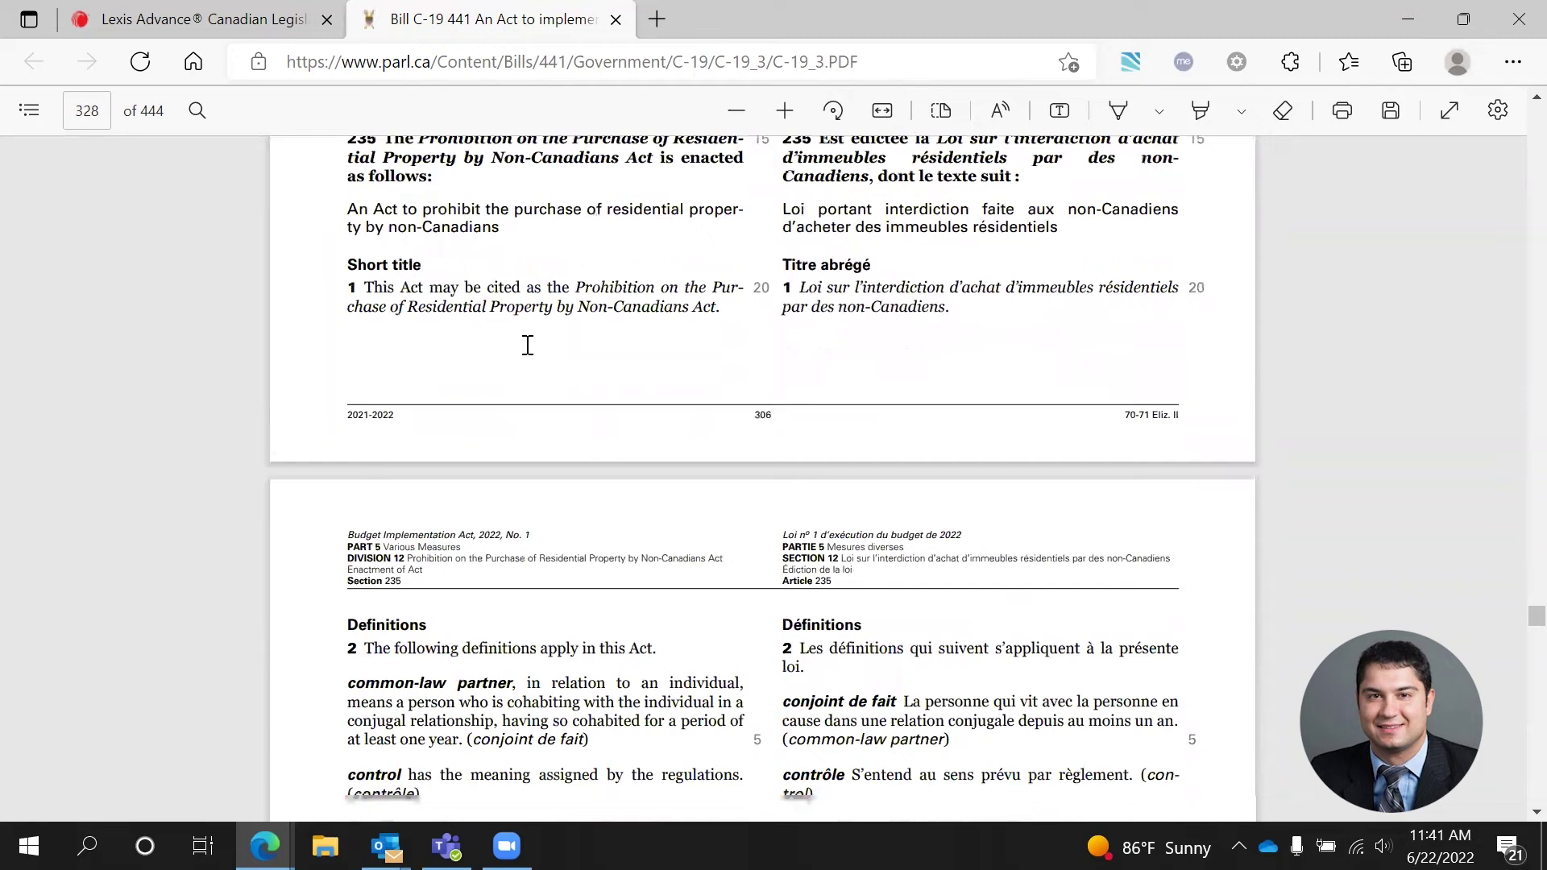
pyautogui.scroll(2, 528, 345)
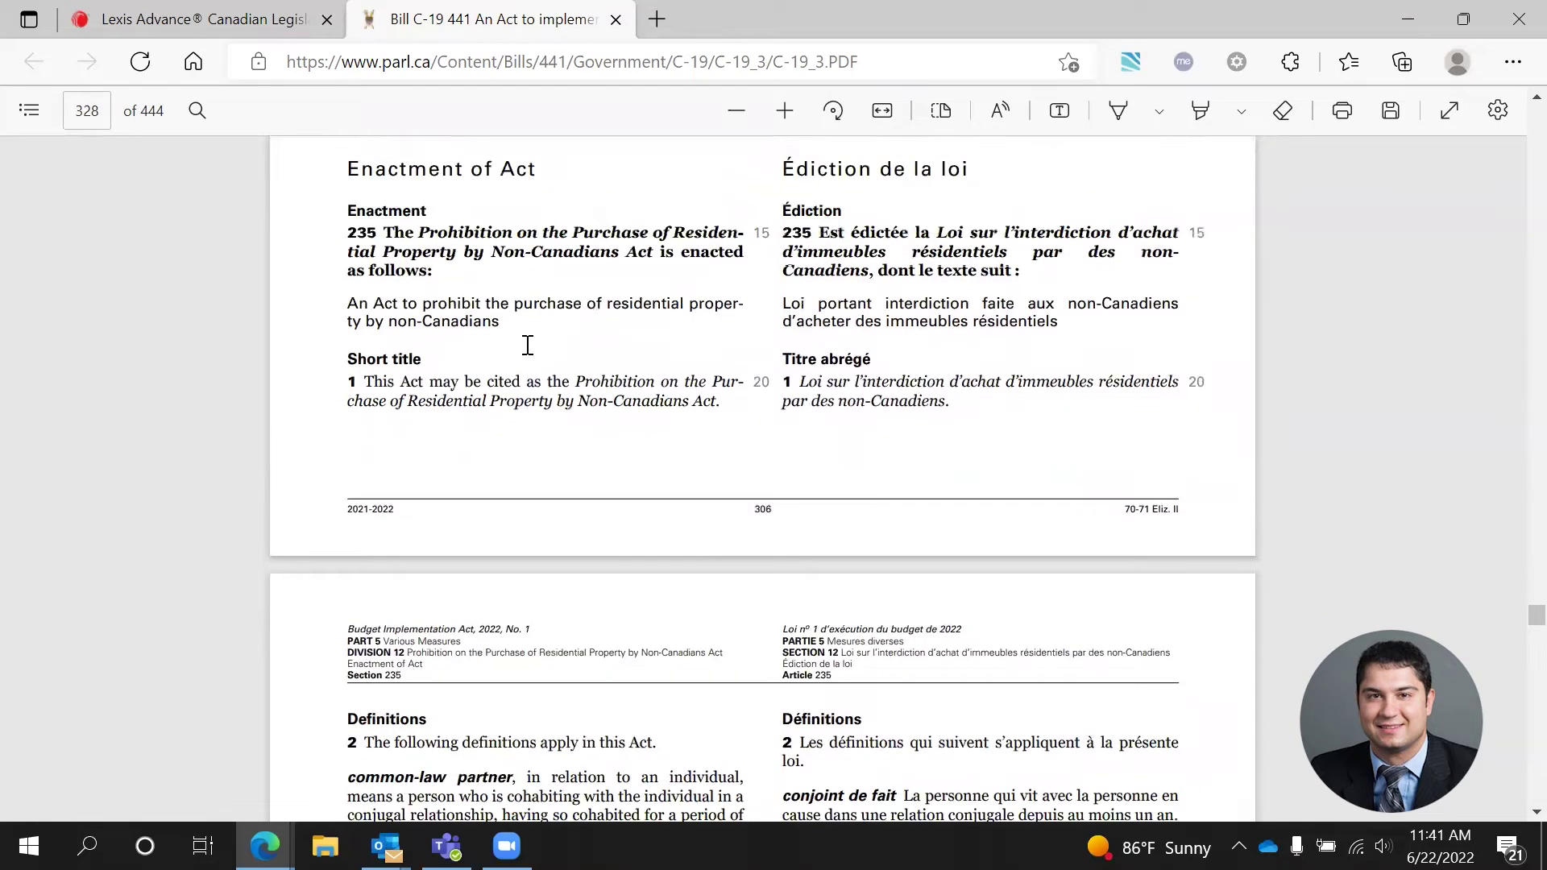
# Return to the bill list page and open the My Bills folder to view its tracked bills.
pyautogui.click(244, 6)
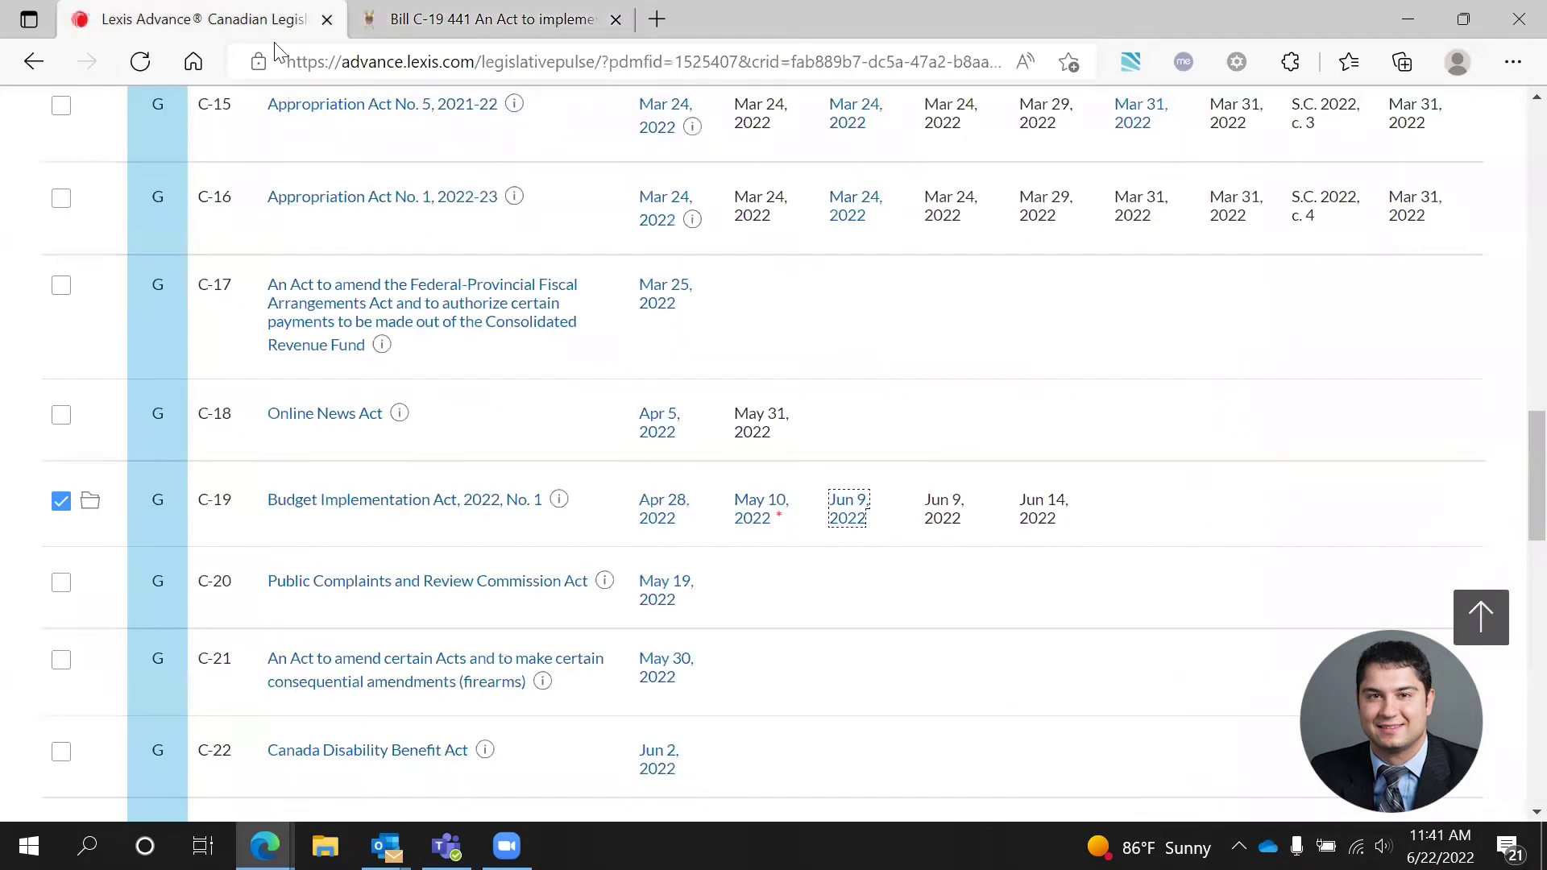
pyautogui.scroll(4, 647, 465)
pyautogui.scroll(15, 647, 465)
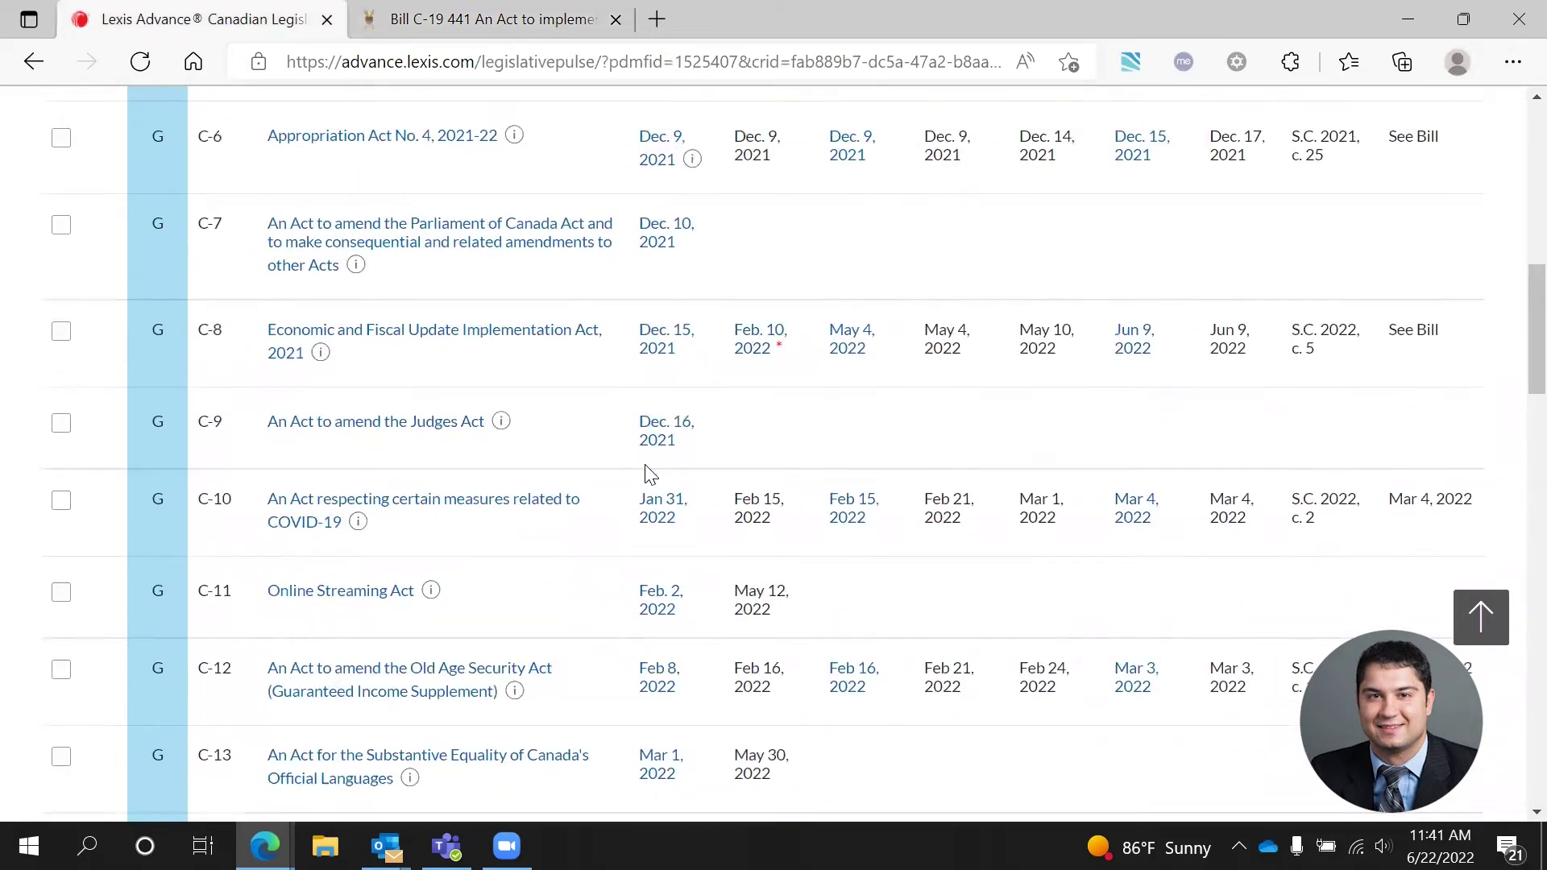
pyautogui.scroll(2, 647, 465)
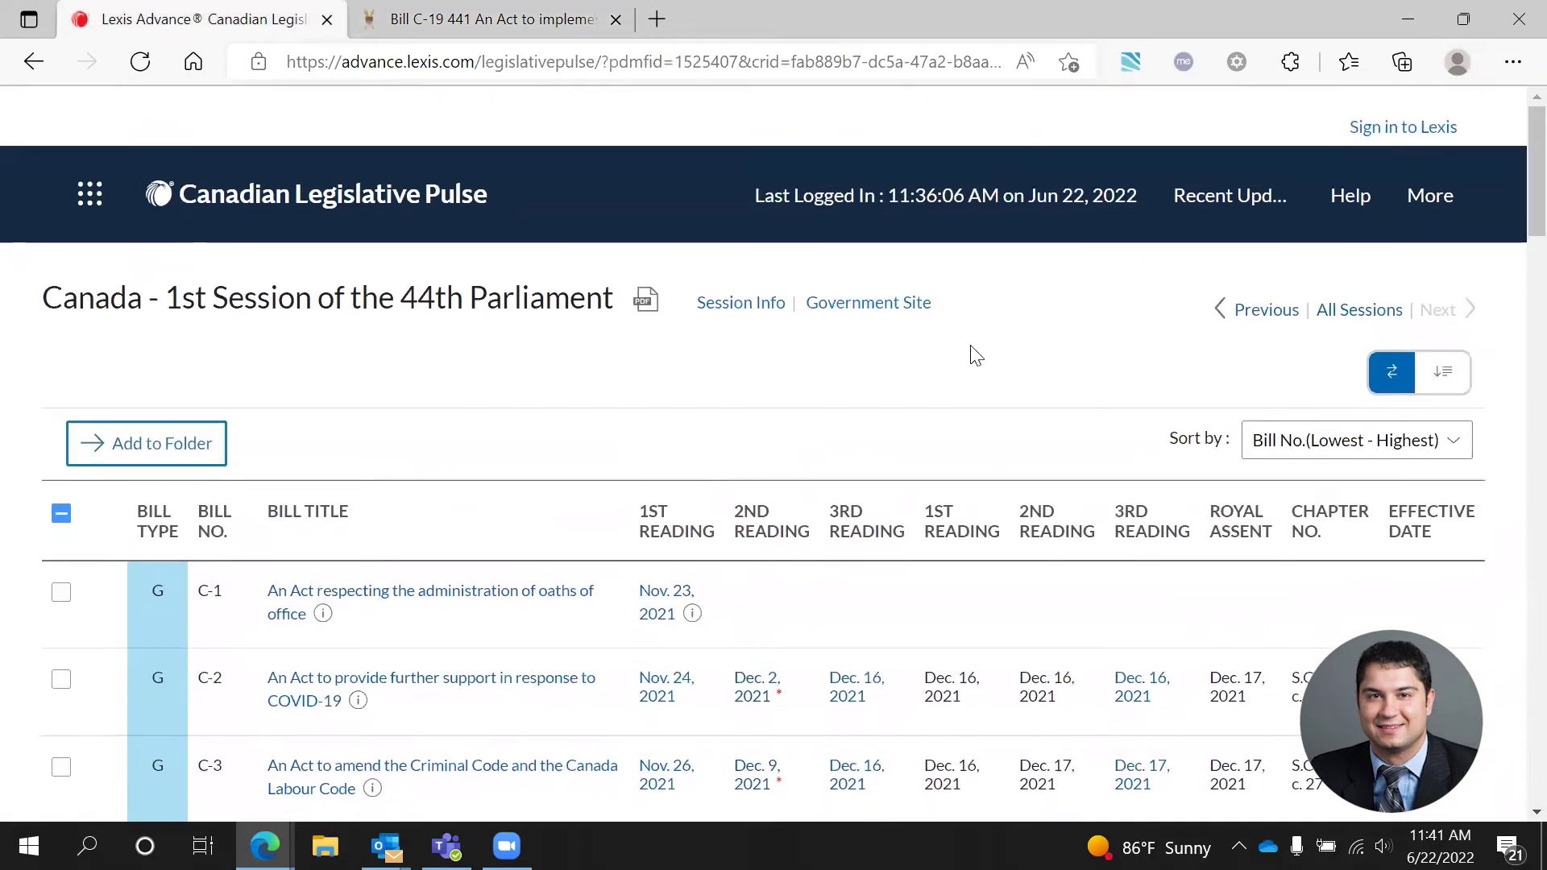
pyautogui.click(1438, 218)
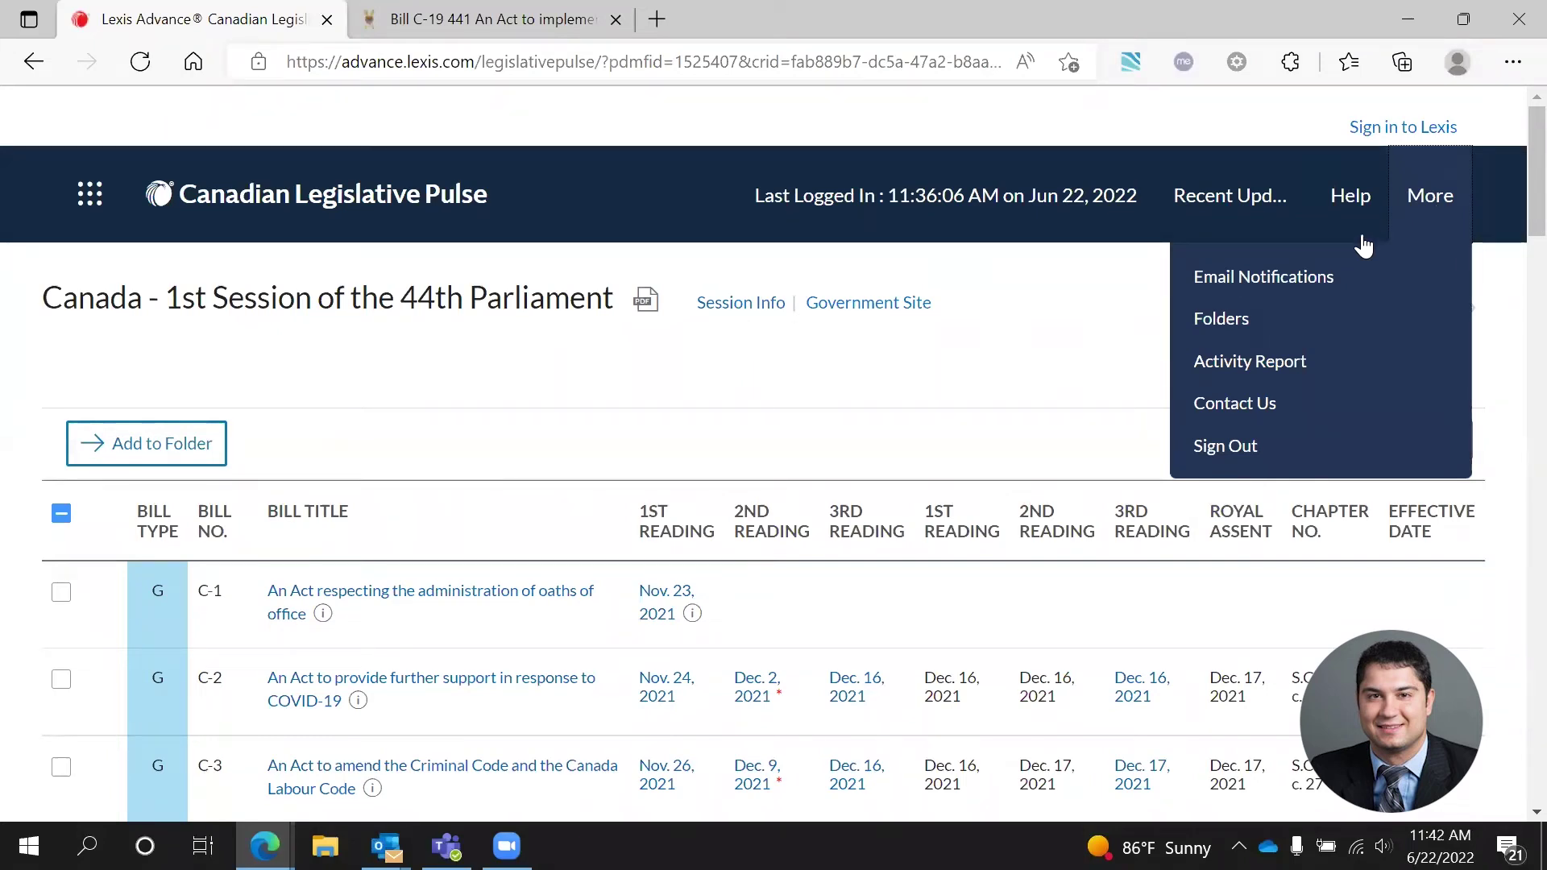
pyautogui.click(1247, 326)
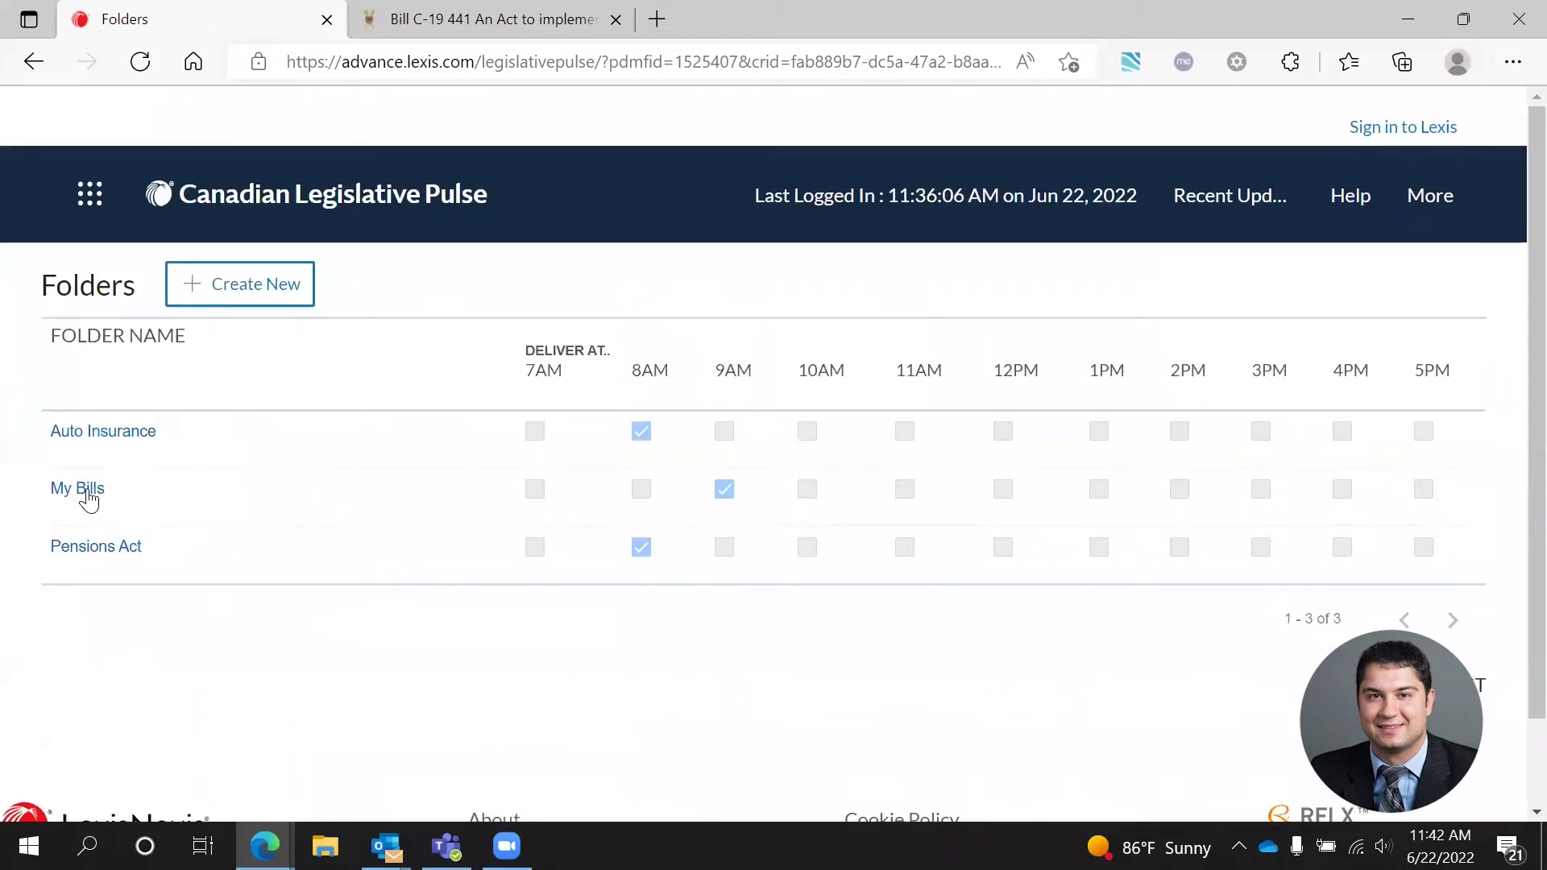
pyautogui.click(88, 500)
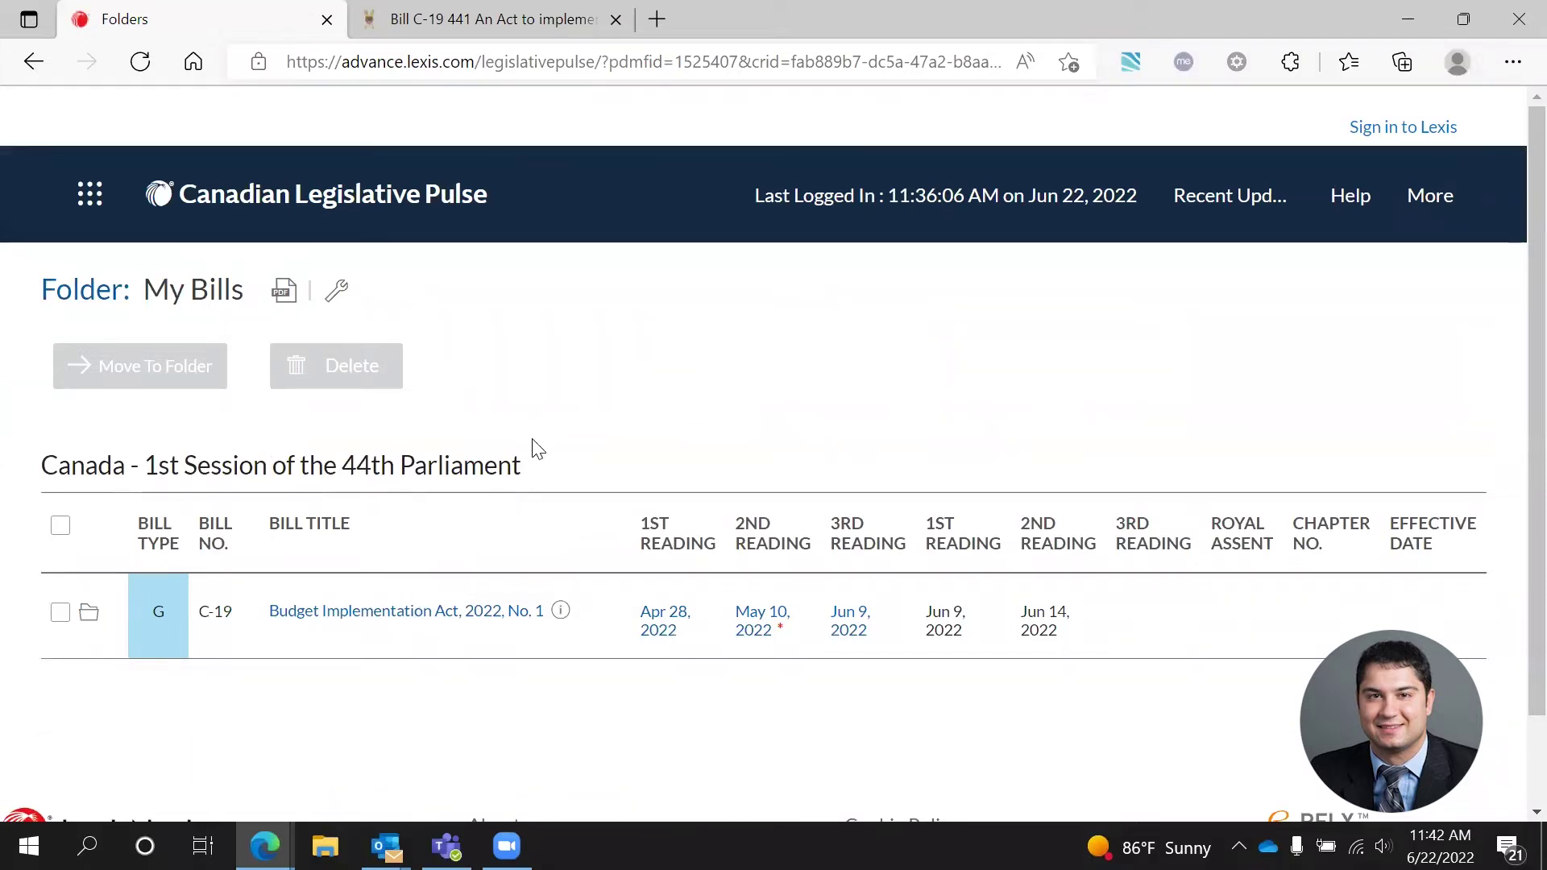
# Open the email notification settings and expand New Bills (All Updates) to review its jurisdictions and delivery times.
pyautogui.click(1439, 196)
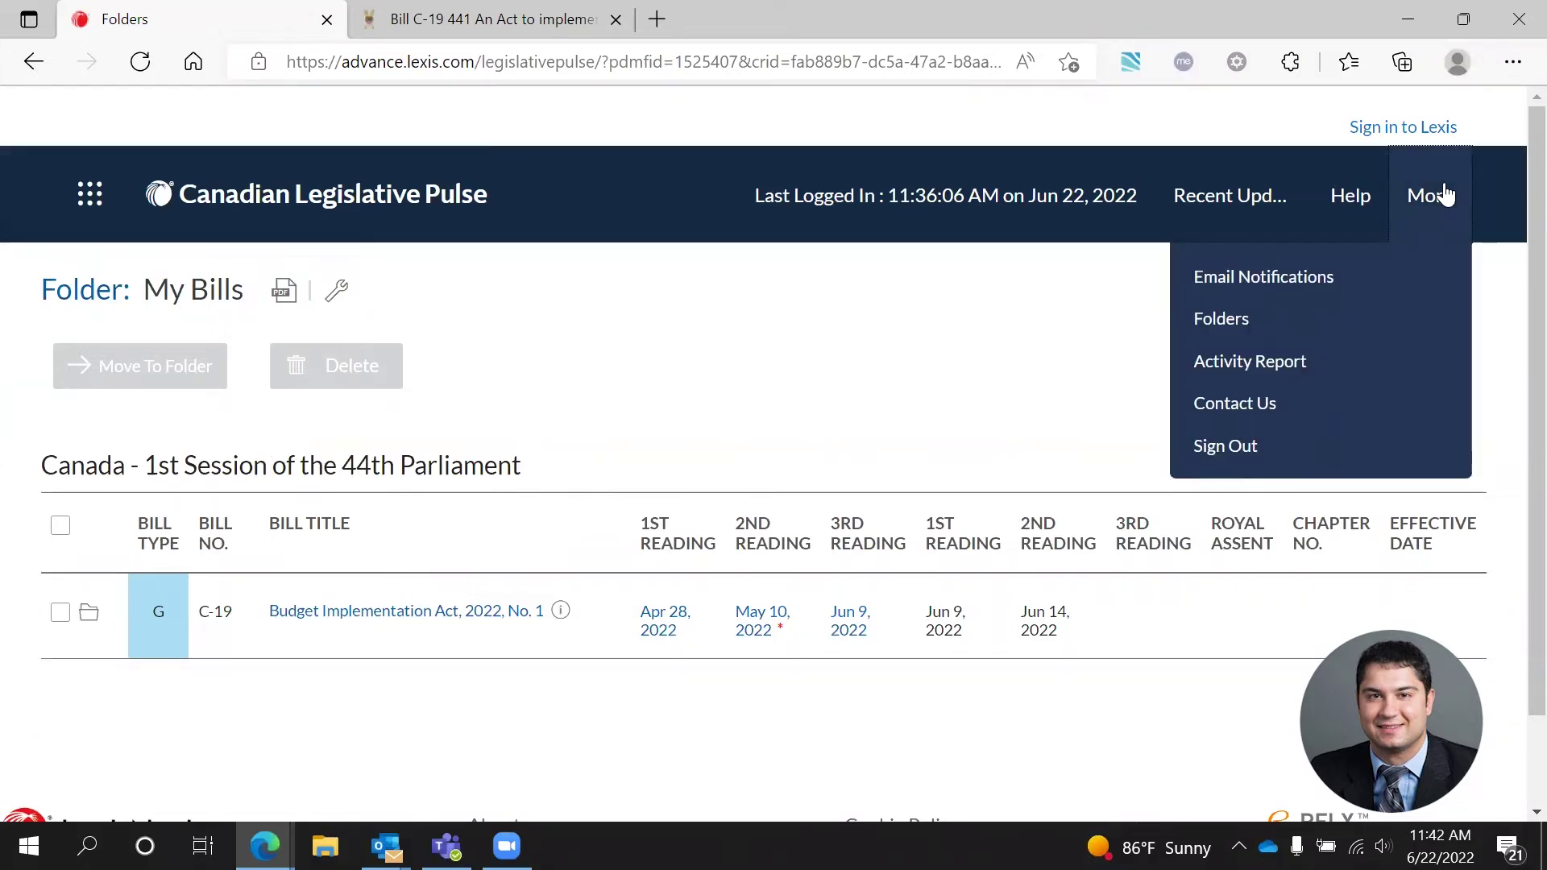
pyautogui.click(1316, 280)
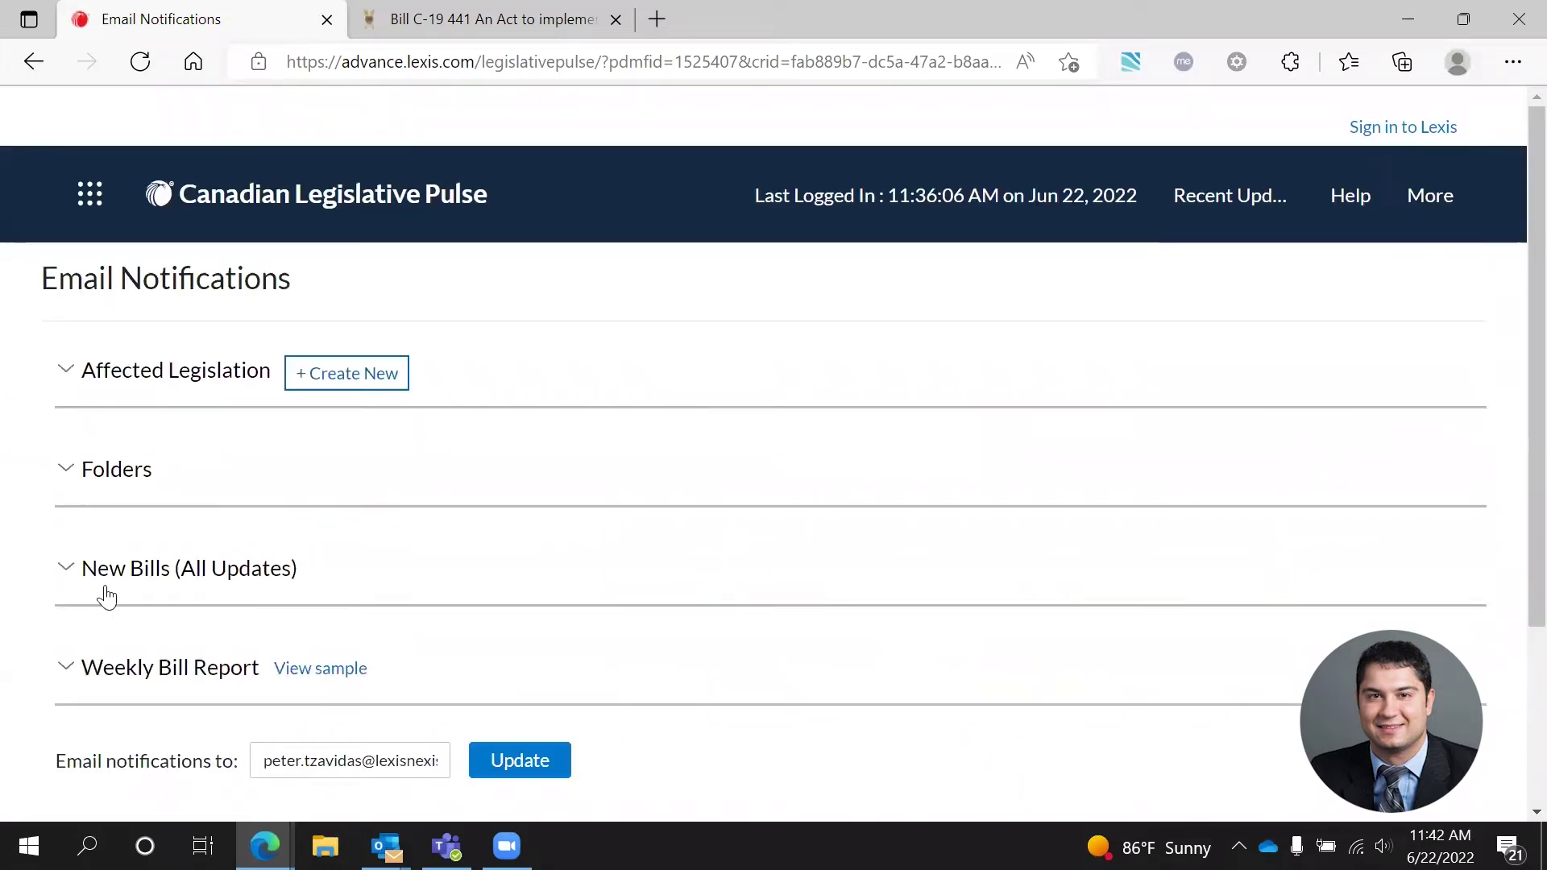
pyautogui.click(77, 588)
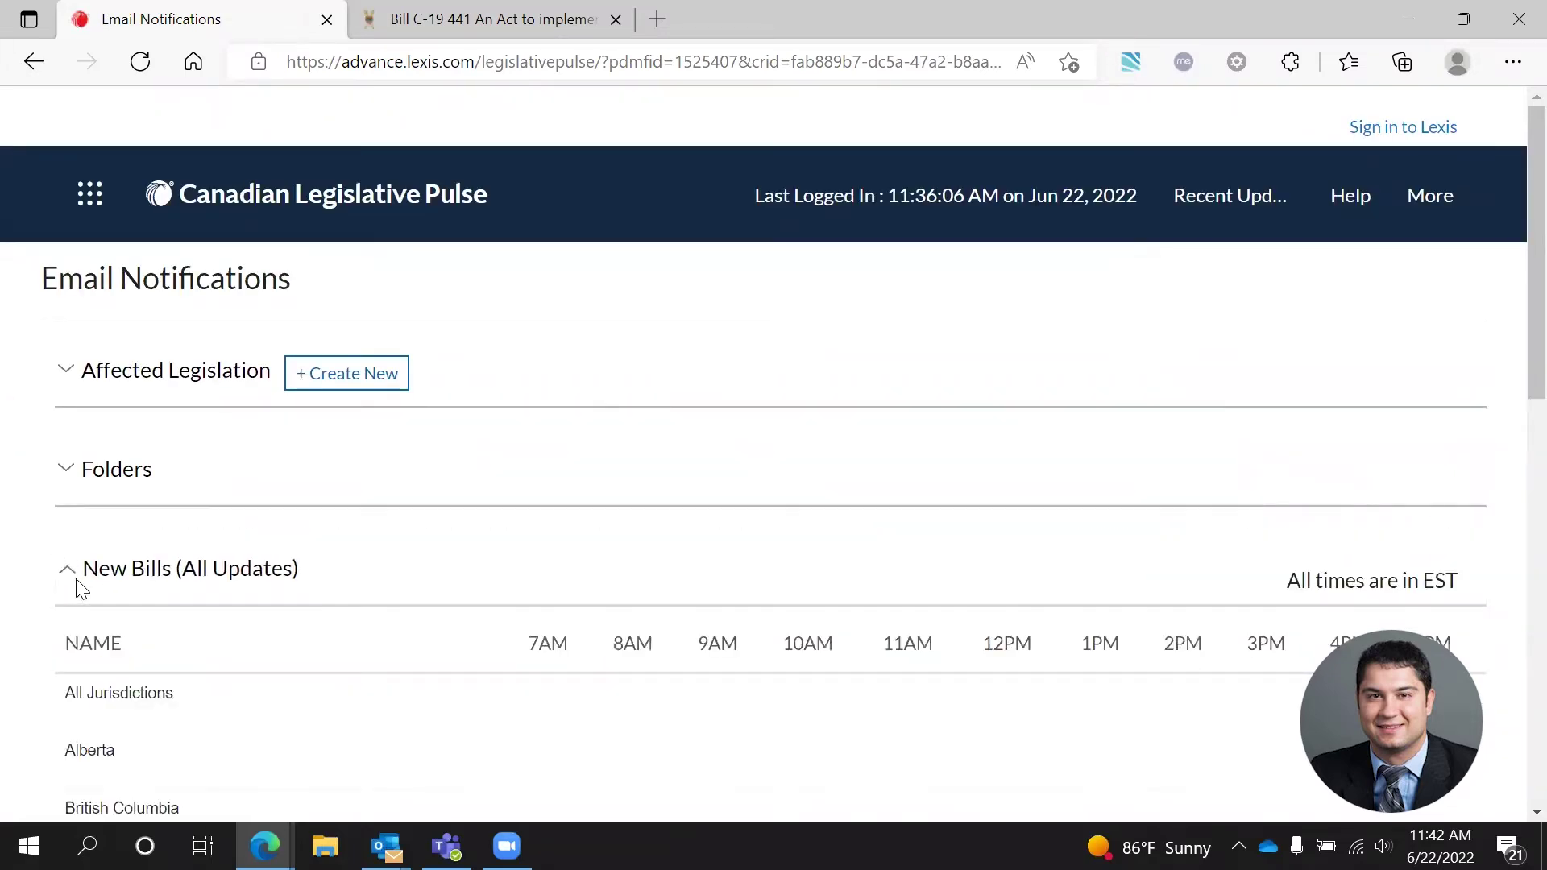
pyautogui.scroll(-6, 81, 588)
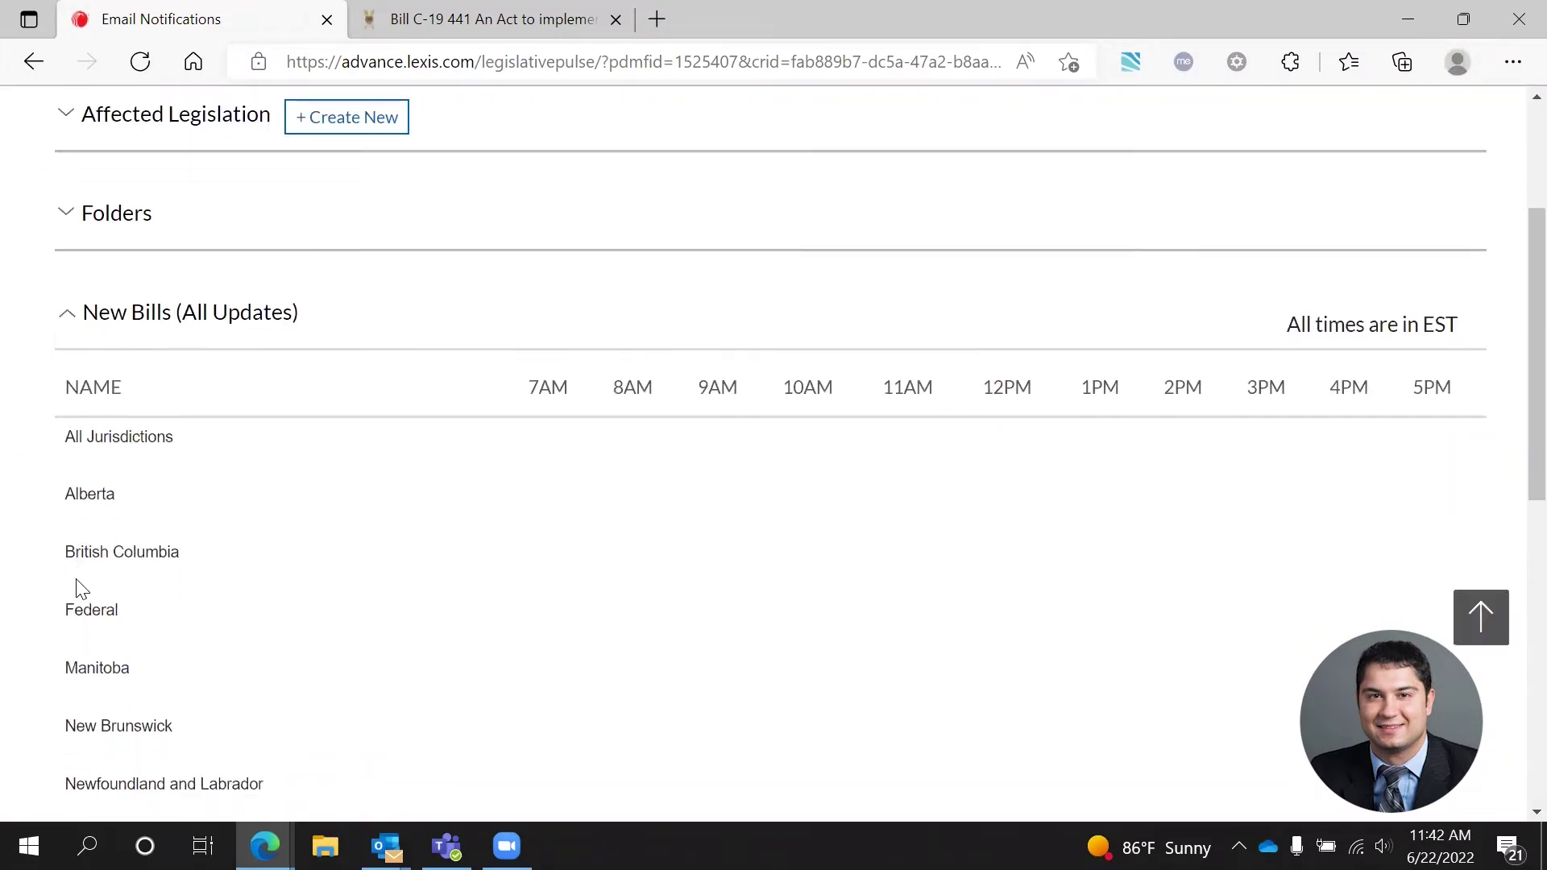
pyautogui.scroll(6, 81, 588)
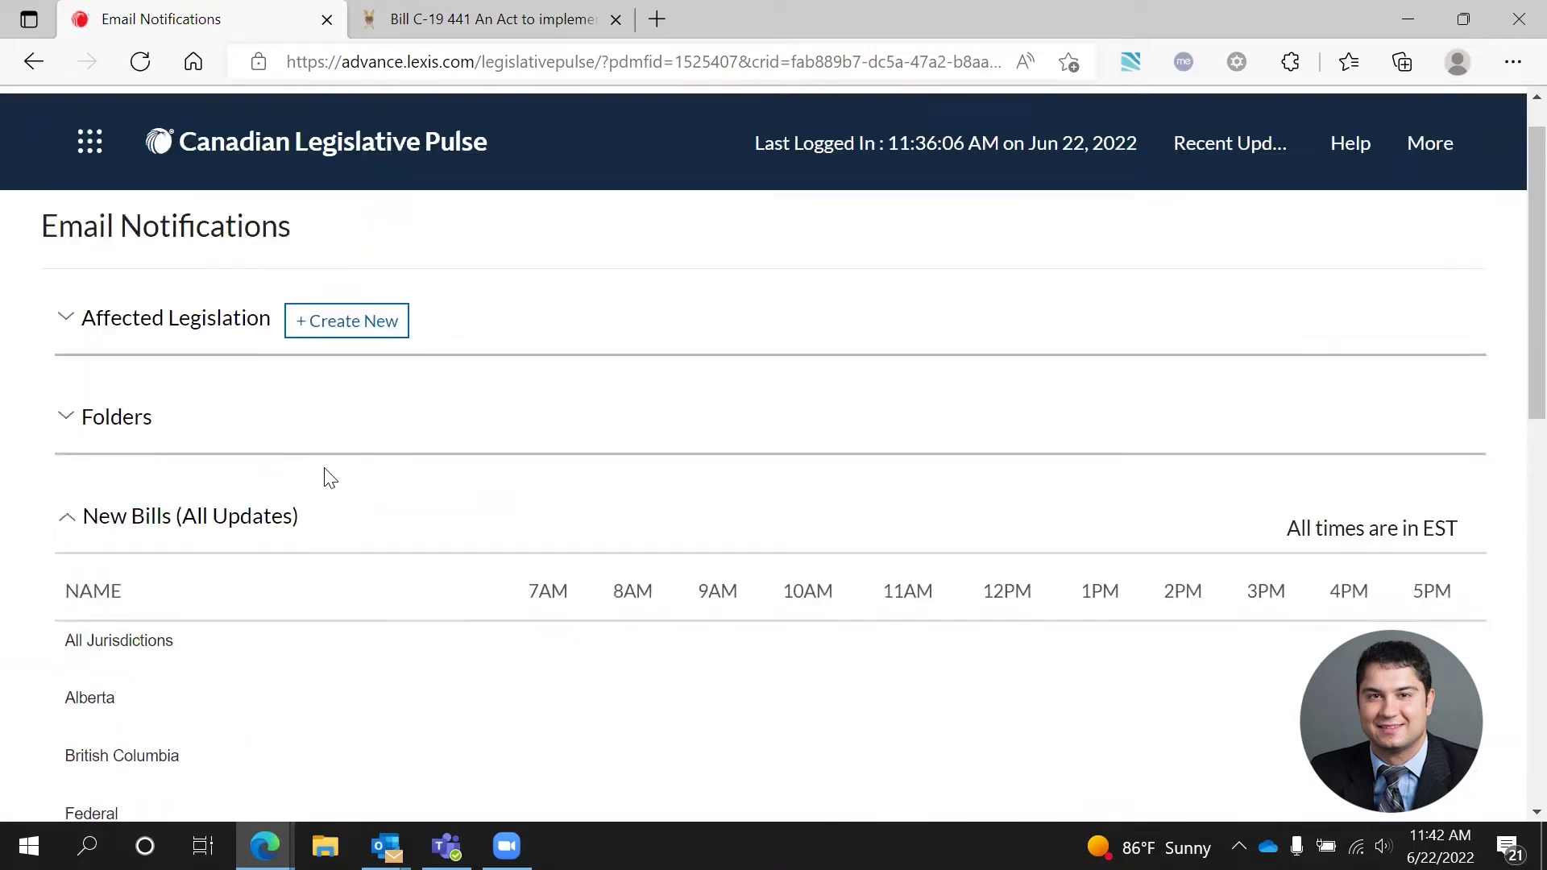
# Go back to the Canadian Legislative Pulse home page and examine the federal rows of the Explore Content table.
pyautogui.click(175, 201)
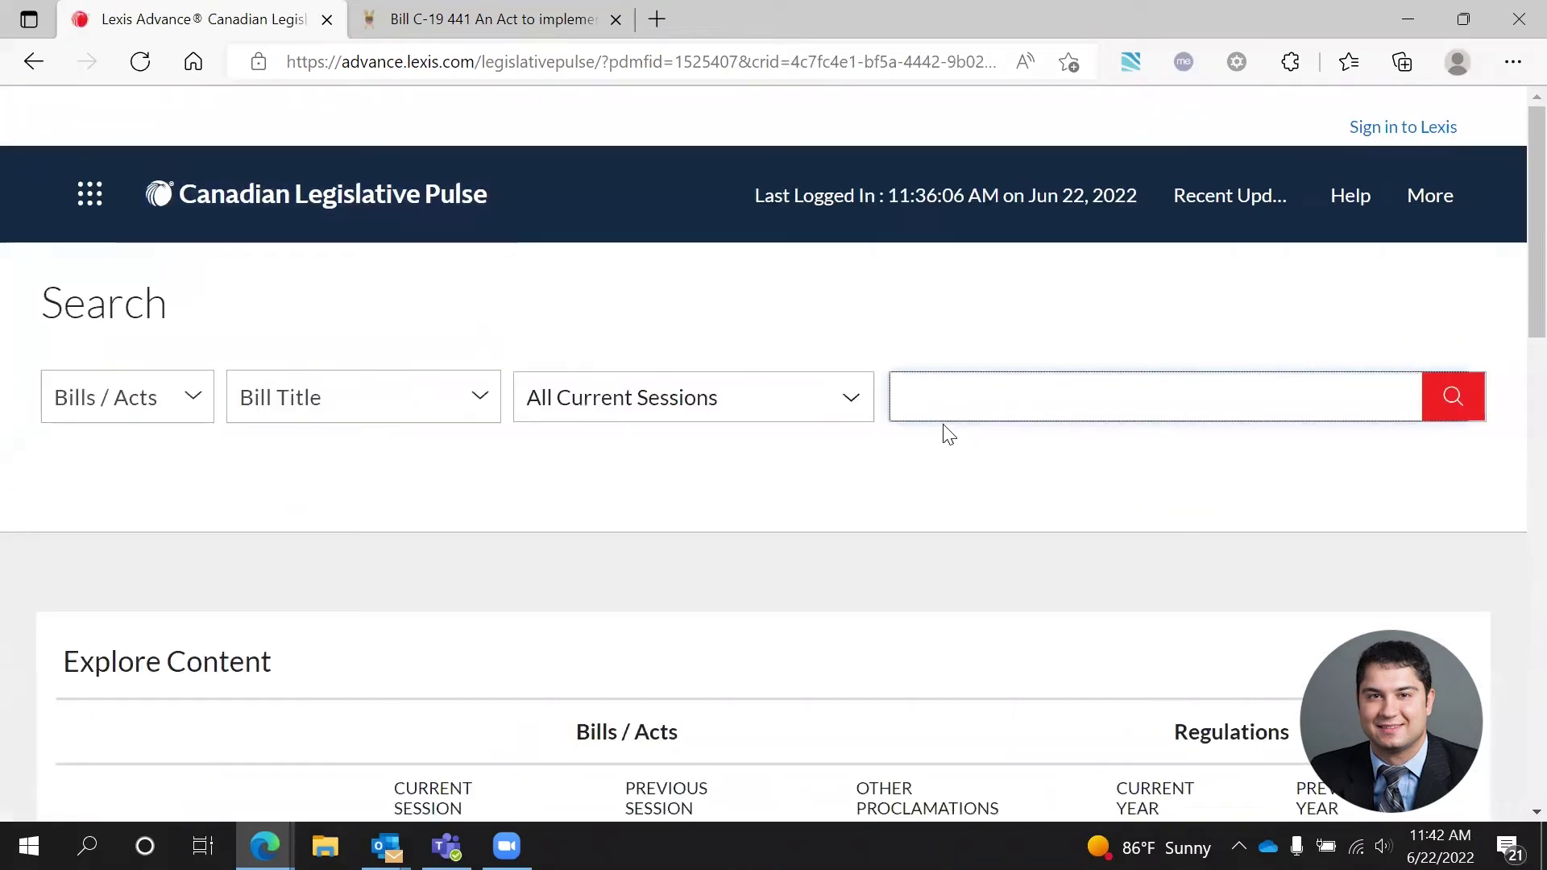
pyautogui.scroll(-10, 946, 432)
pyautogui.scroll(3, 944, 432)
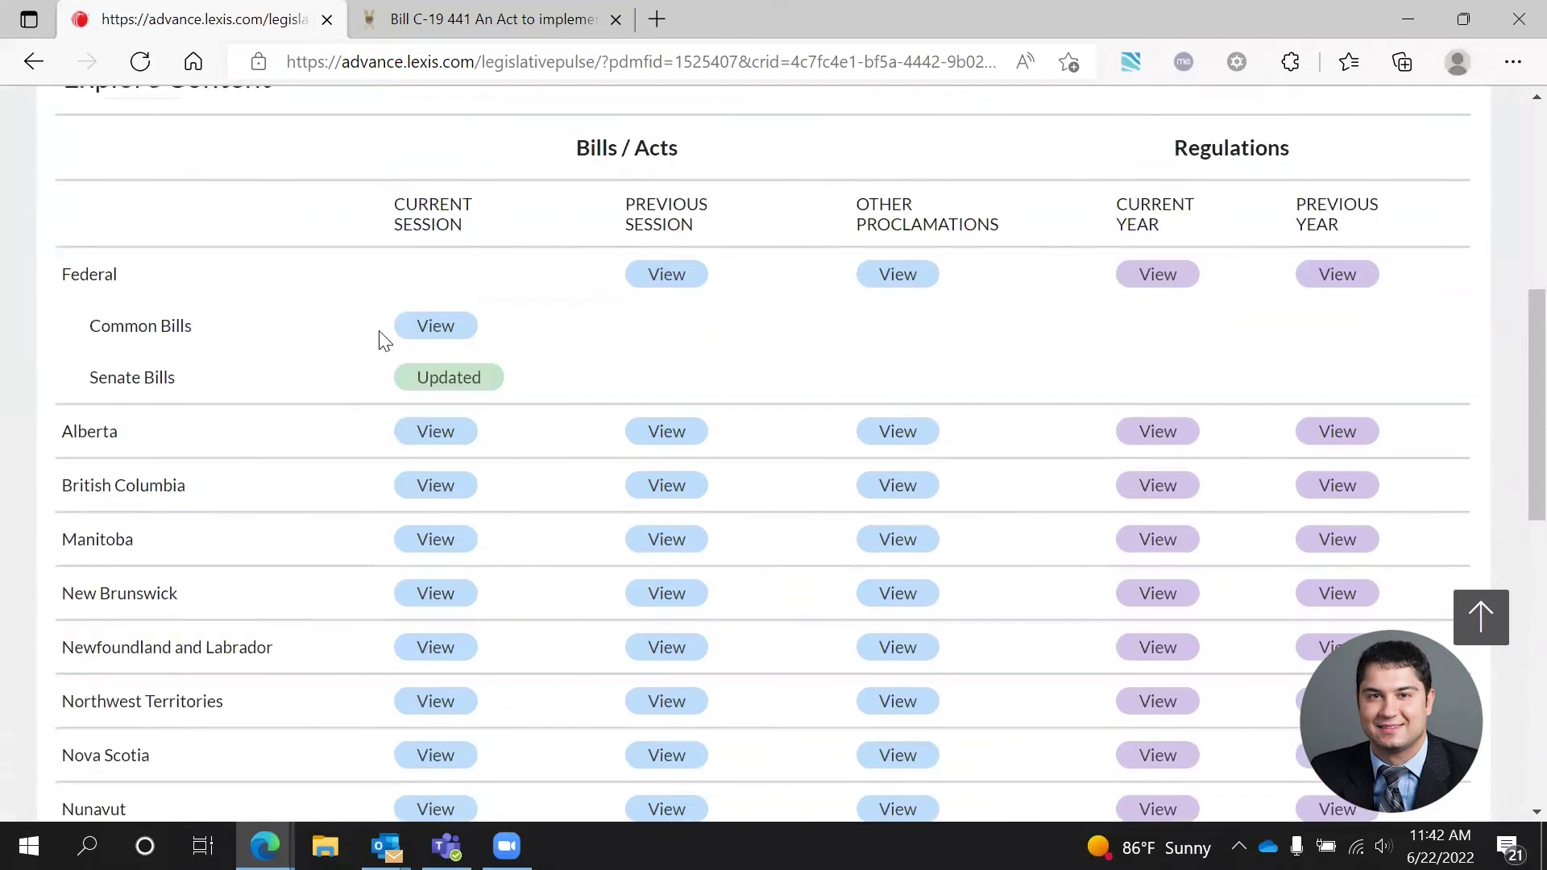
pyautogui.click(435, 327)
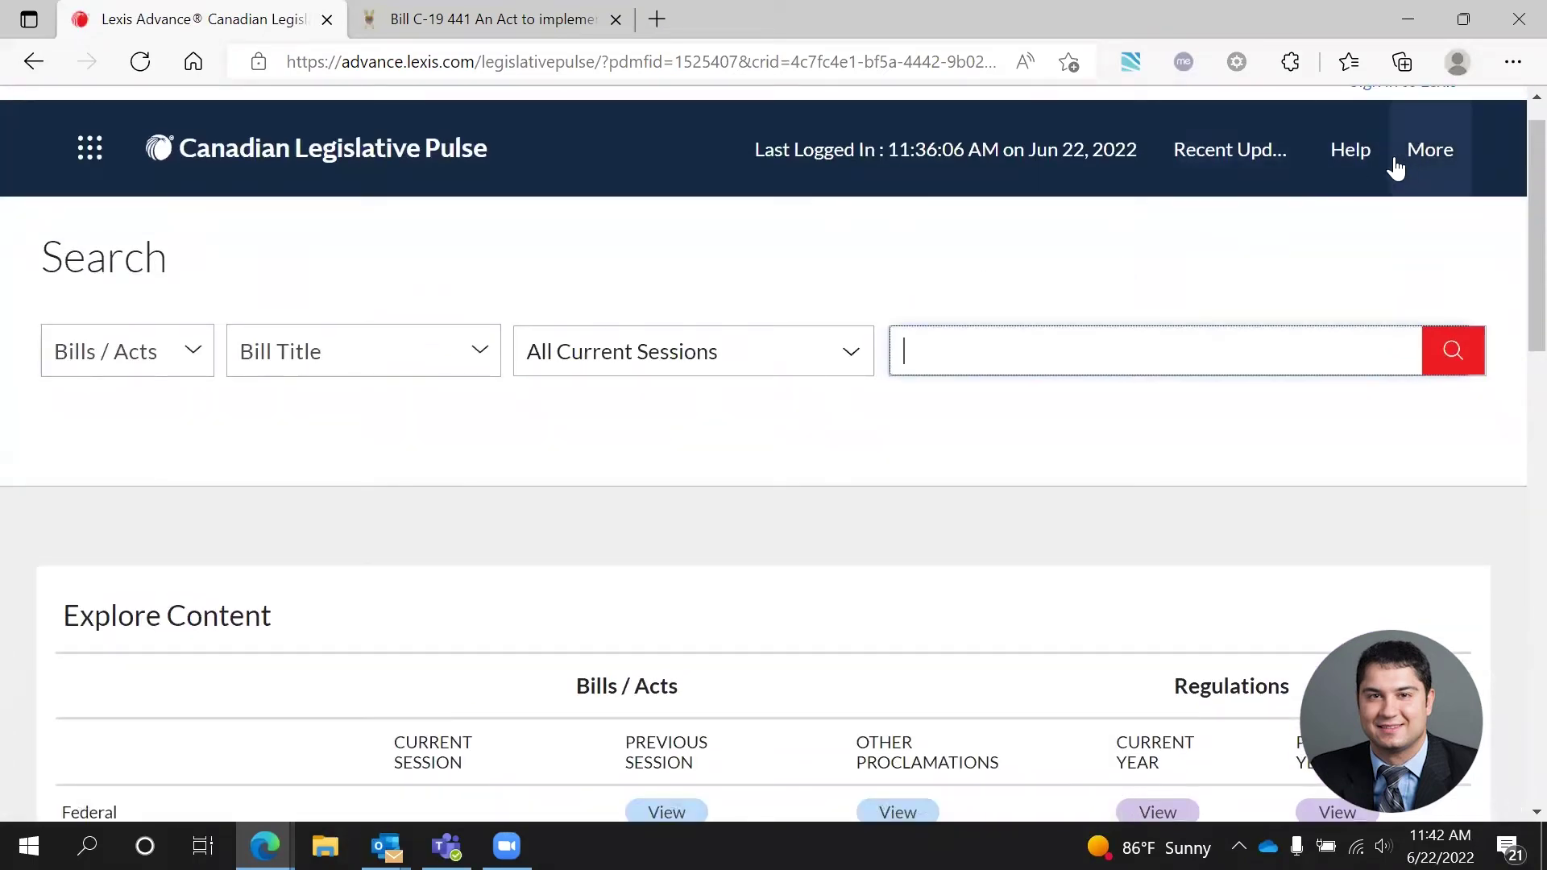
# Reopen the My Bills folder from the saved folders list.
pyautogui.click(1428, 160)
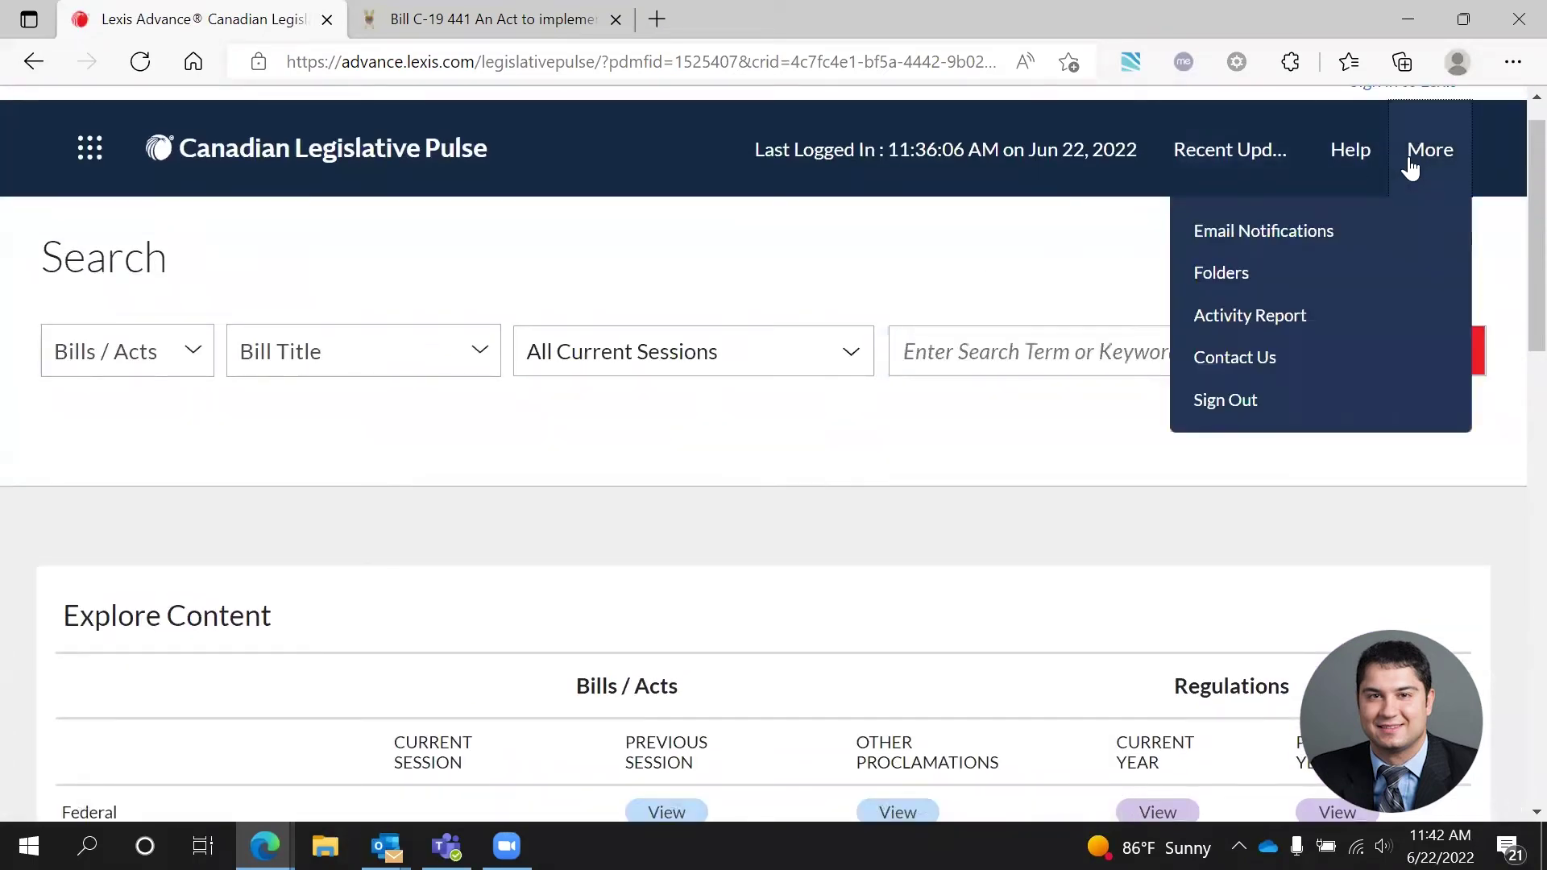
pyautogui.click(1245, 282)
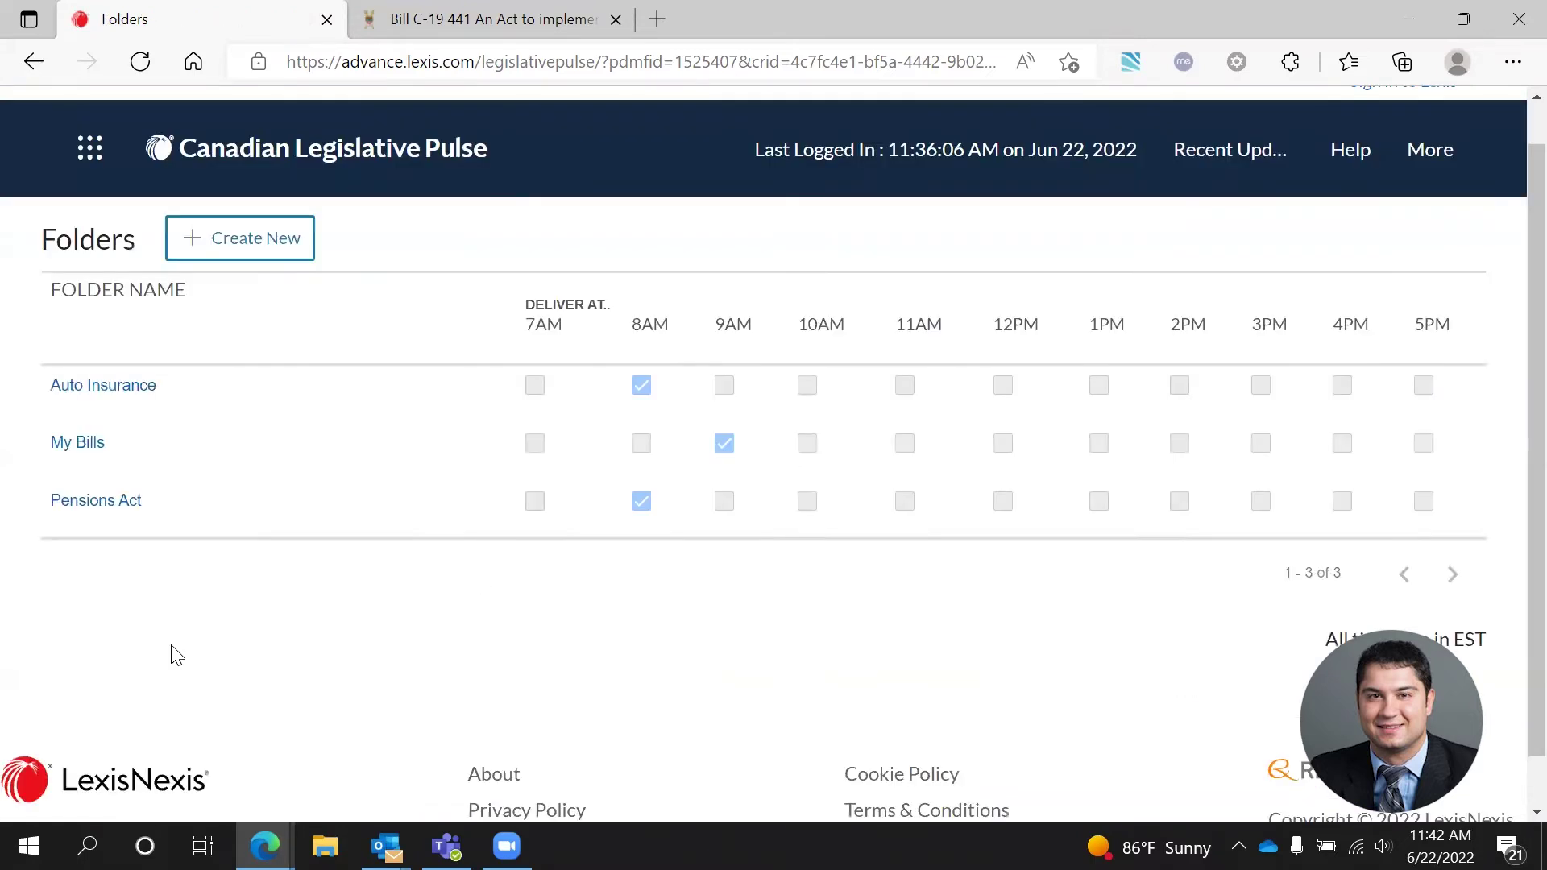
pyautogui.click(74, 443)
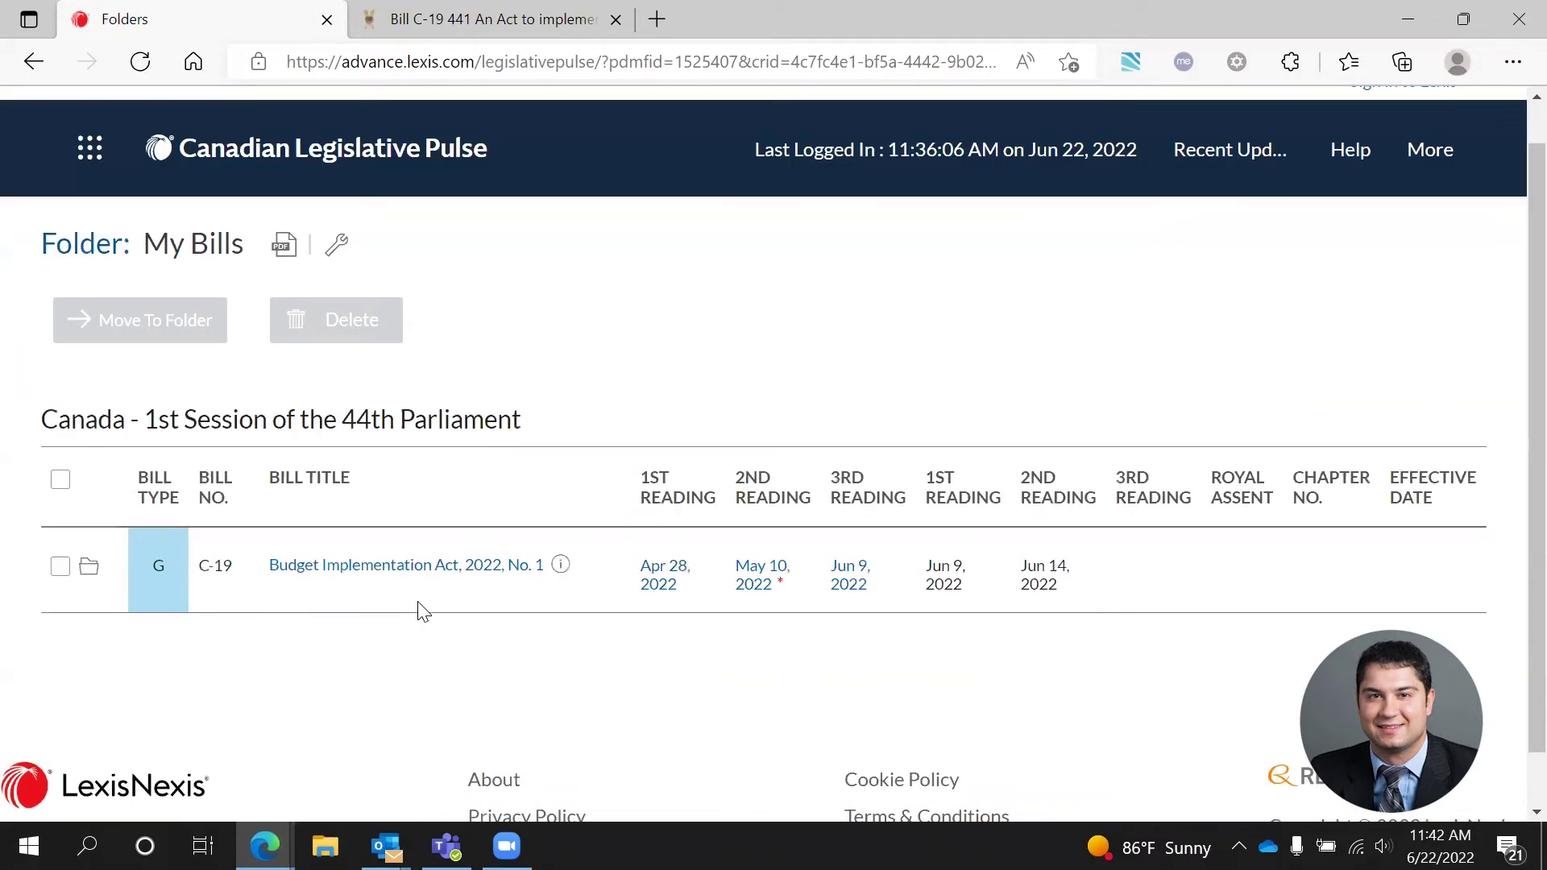
# Select bill C-19 in the My Bills folder and view the options for renaming or deleting the folder.
pyautogui.click(59, 568)
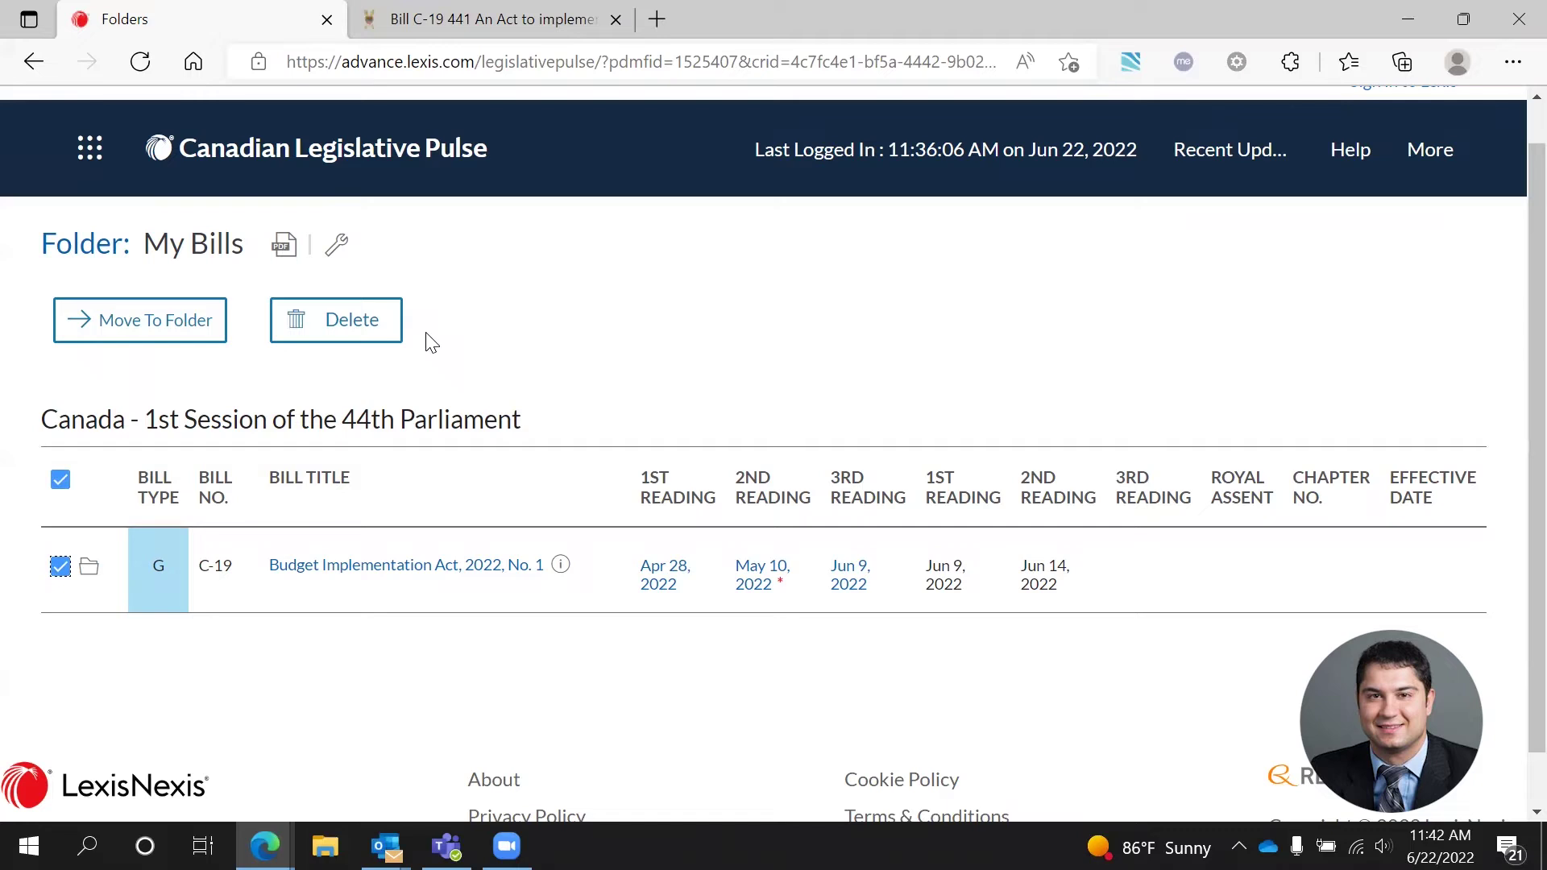
pyautogui.click(336, 248)
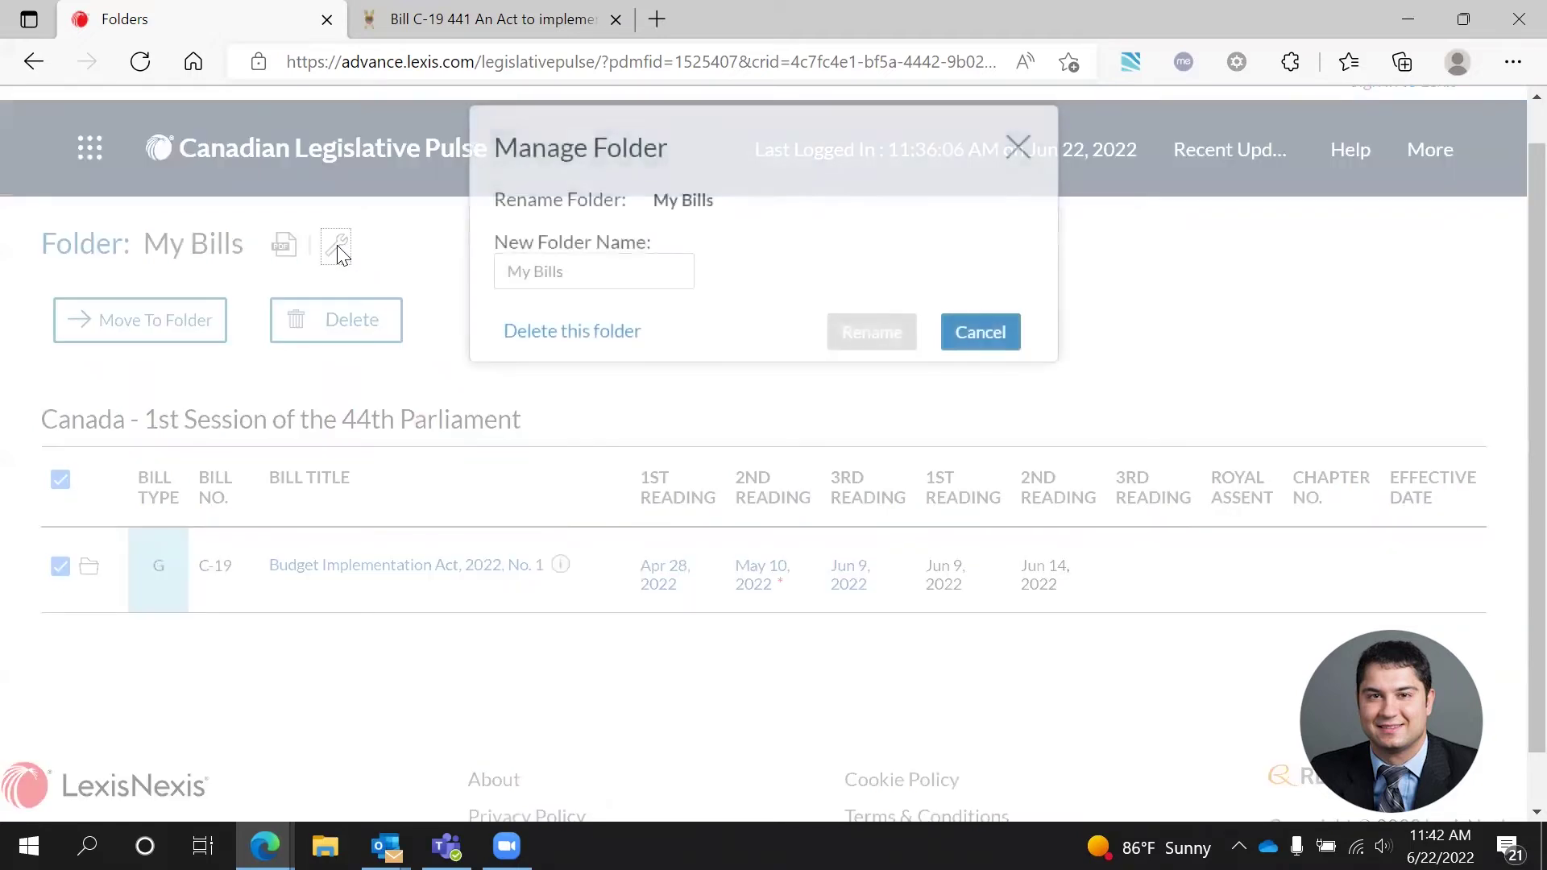
pyautogui.click(1017, 147)
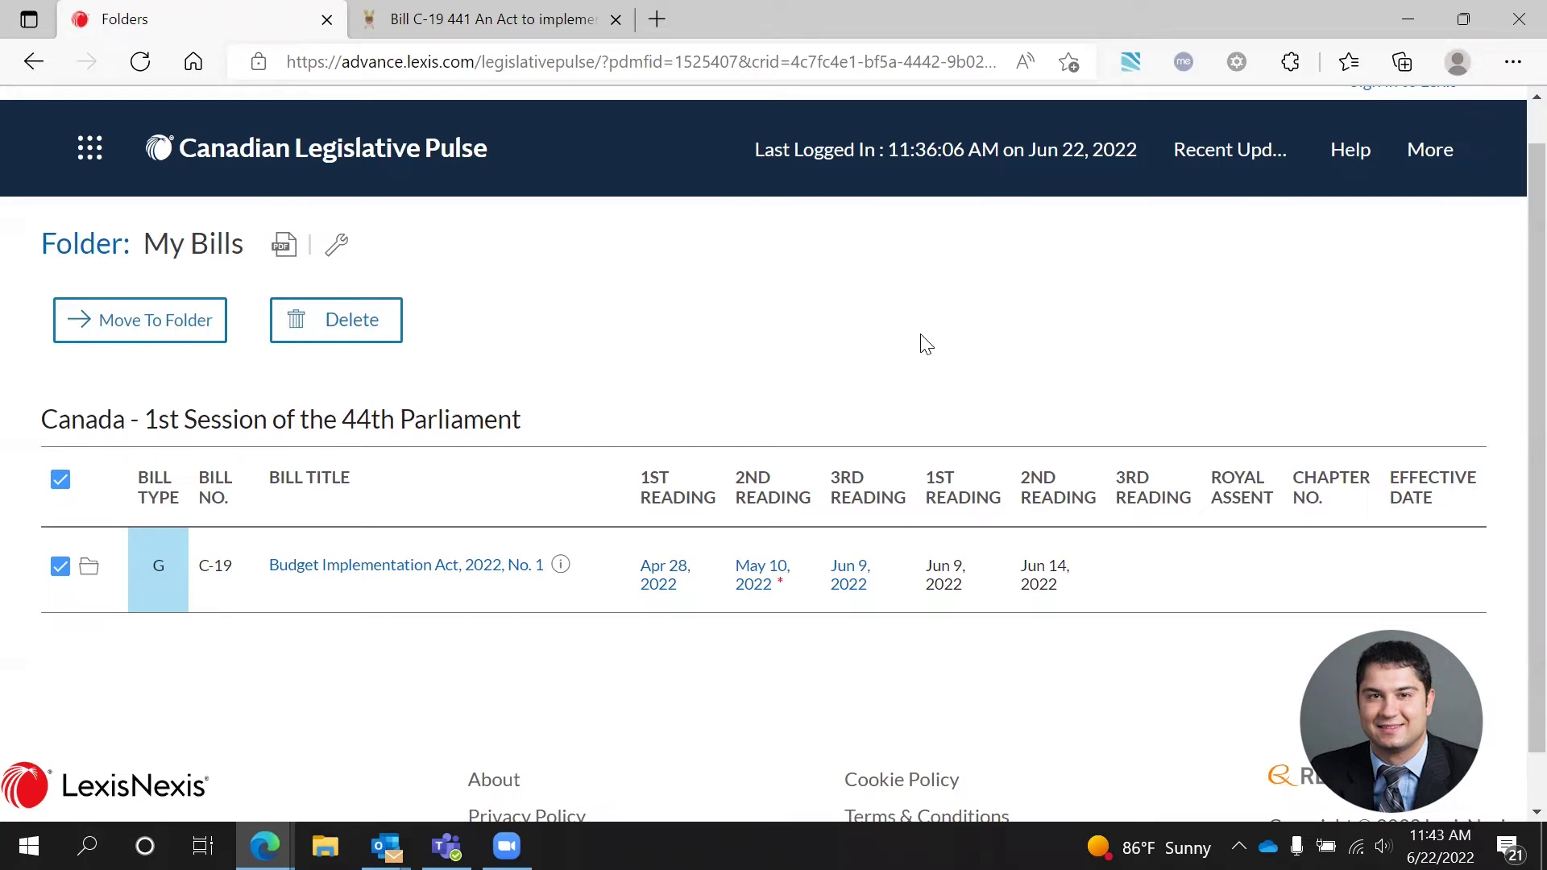
pyautogui.click(91, 149)
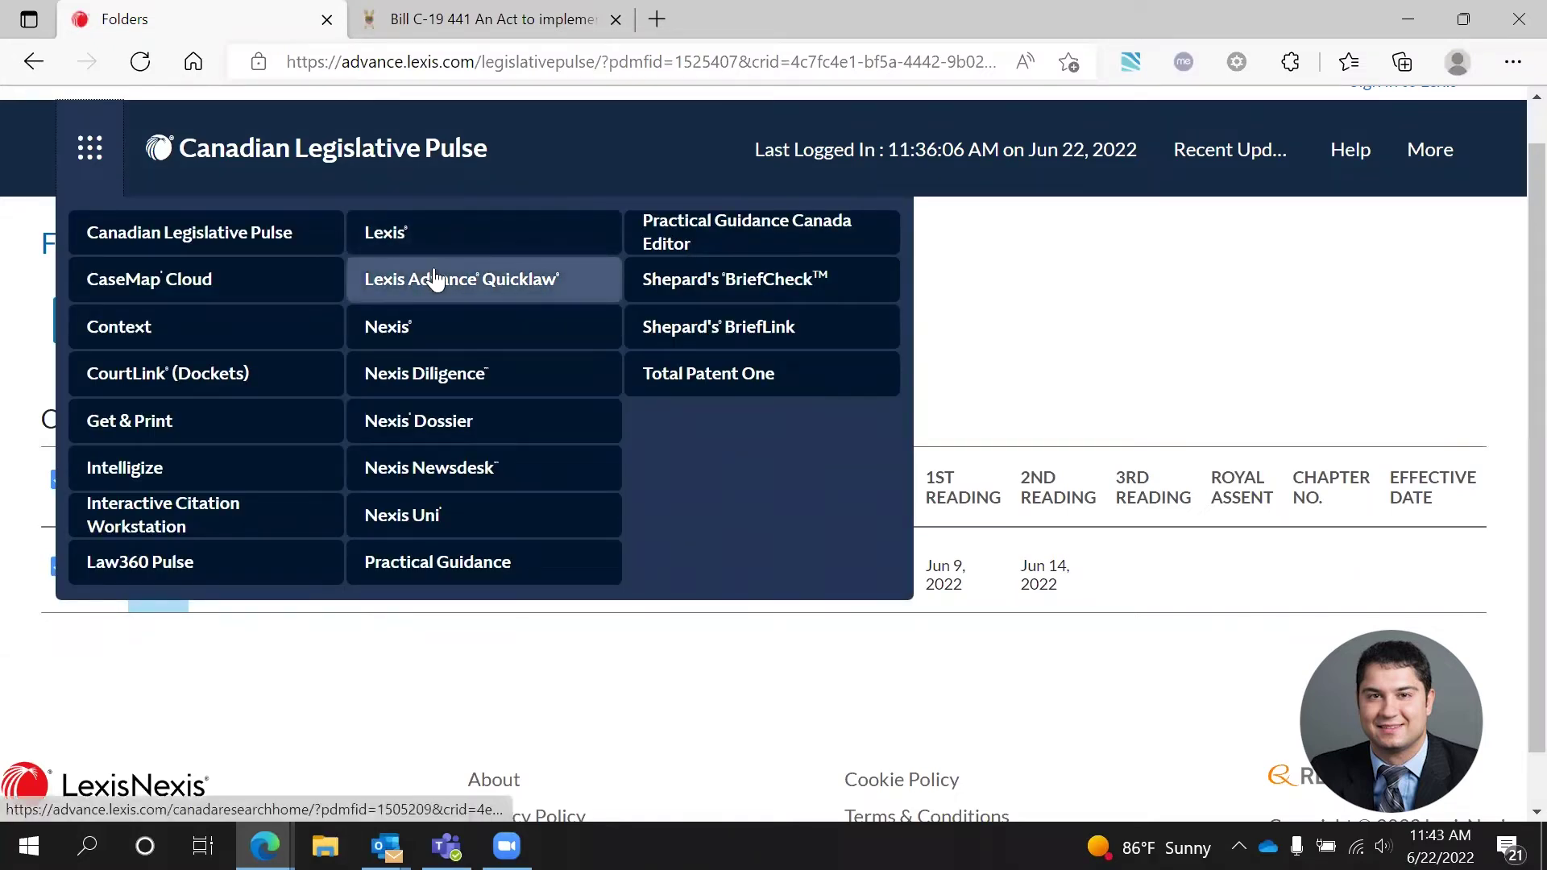
pyautogui.click(1090, 369)
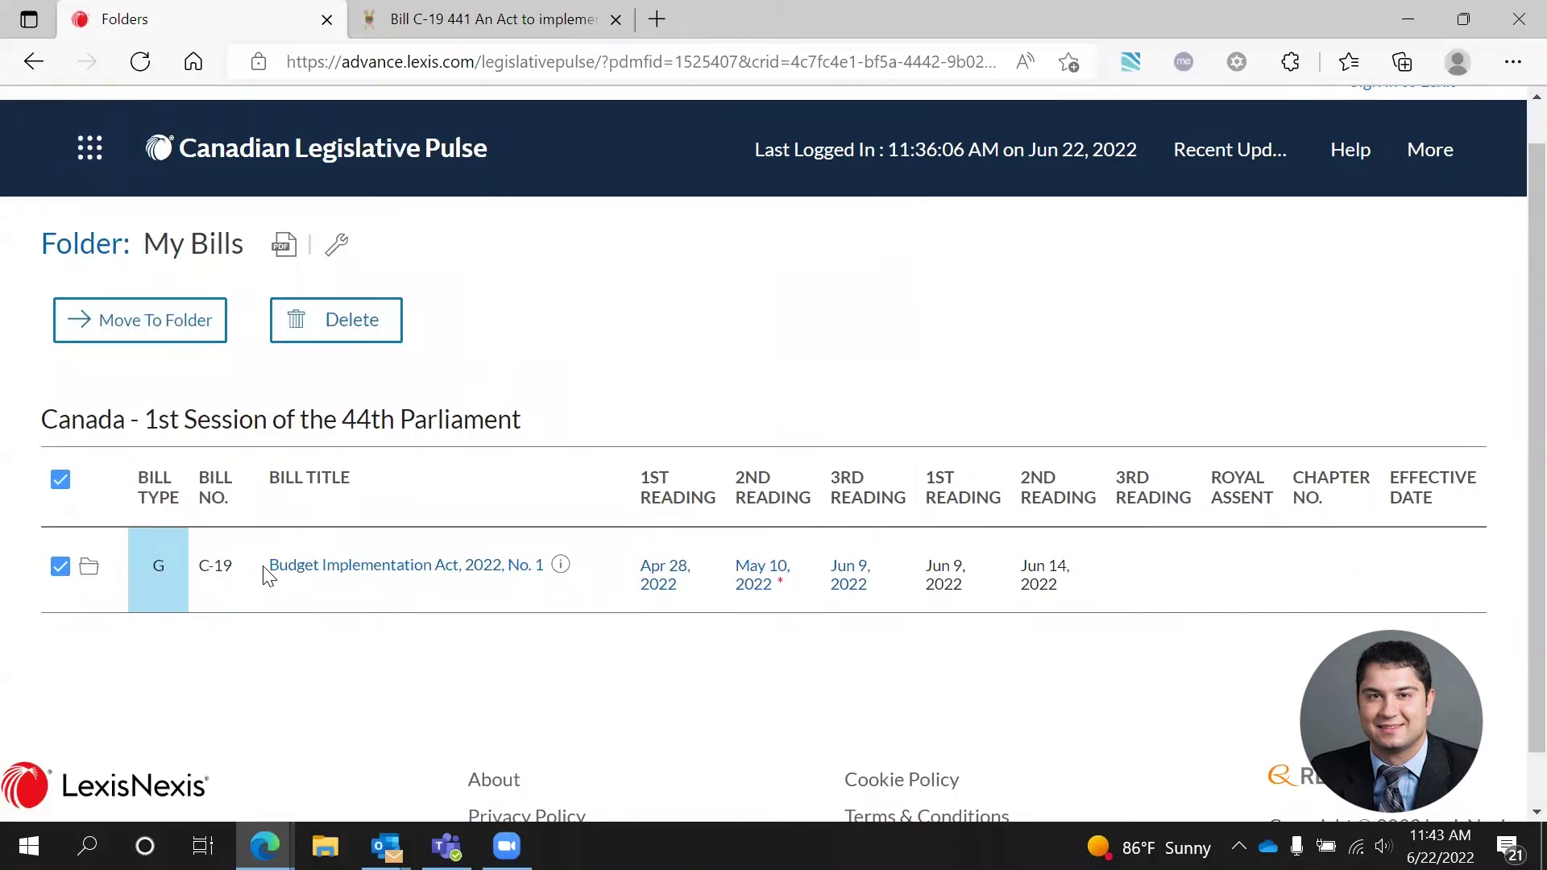
pyautogui.moveTo(267, 567); pyautogui.dragTo(501, 565)
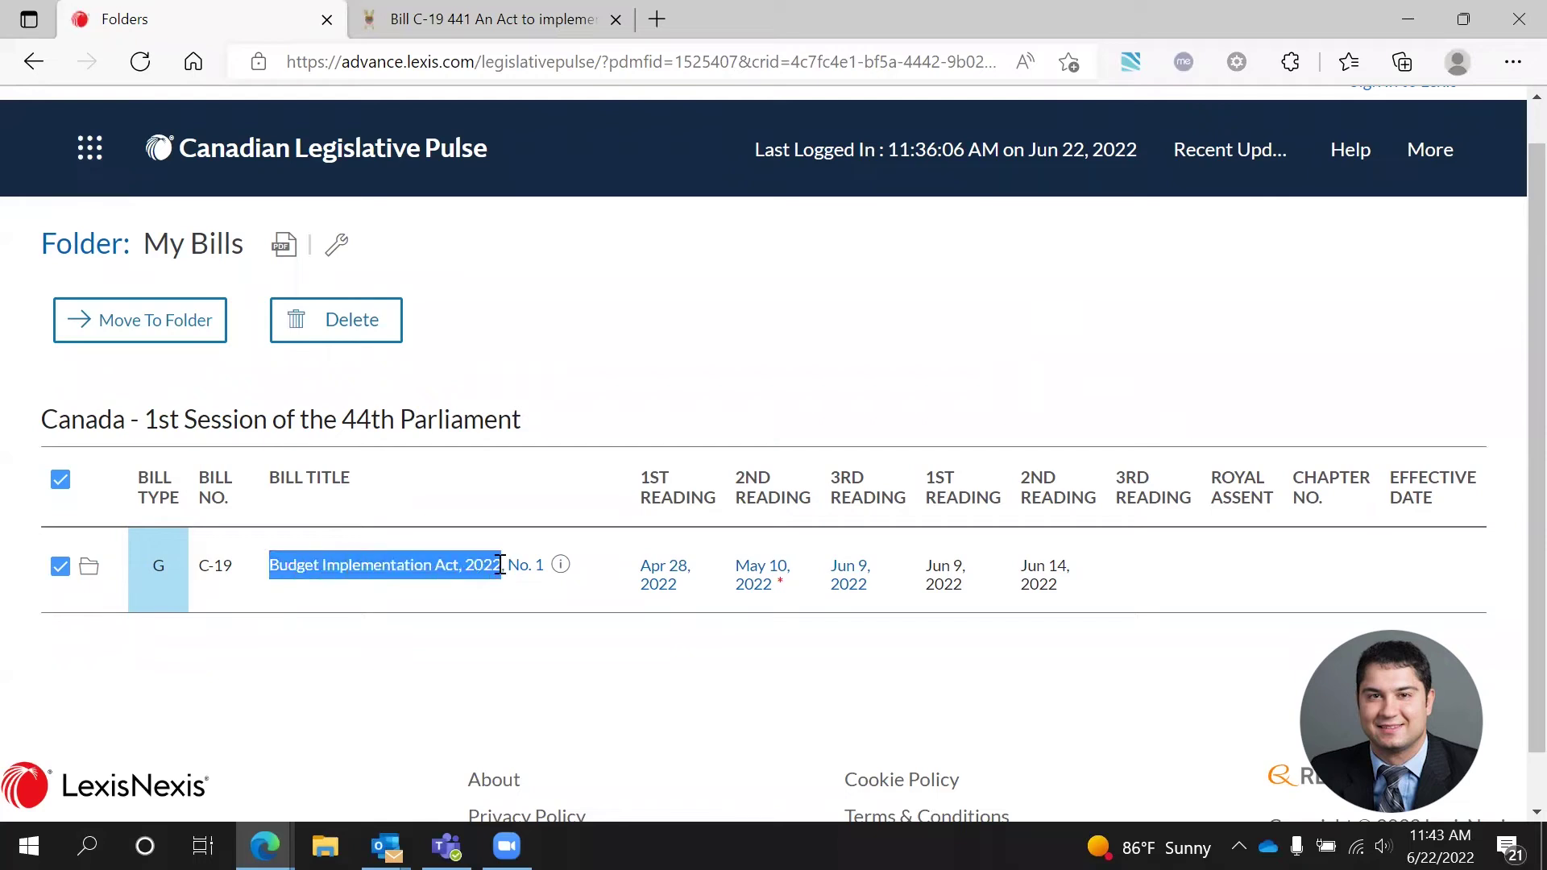
pyautogui.click(501, 712)
# Open Bill C-19's House third-reading text and select the Division 12 title, "Prohibition on the Purchase of Residential Property by Non-Canadians Act", for copying.
pyautogui.click(858, 576)
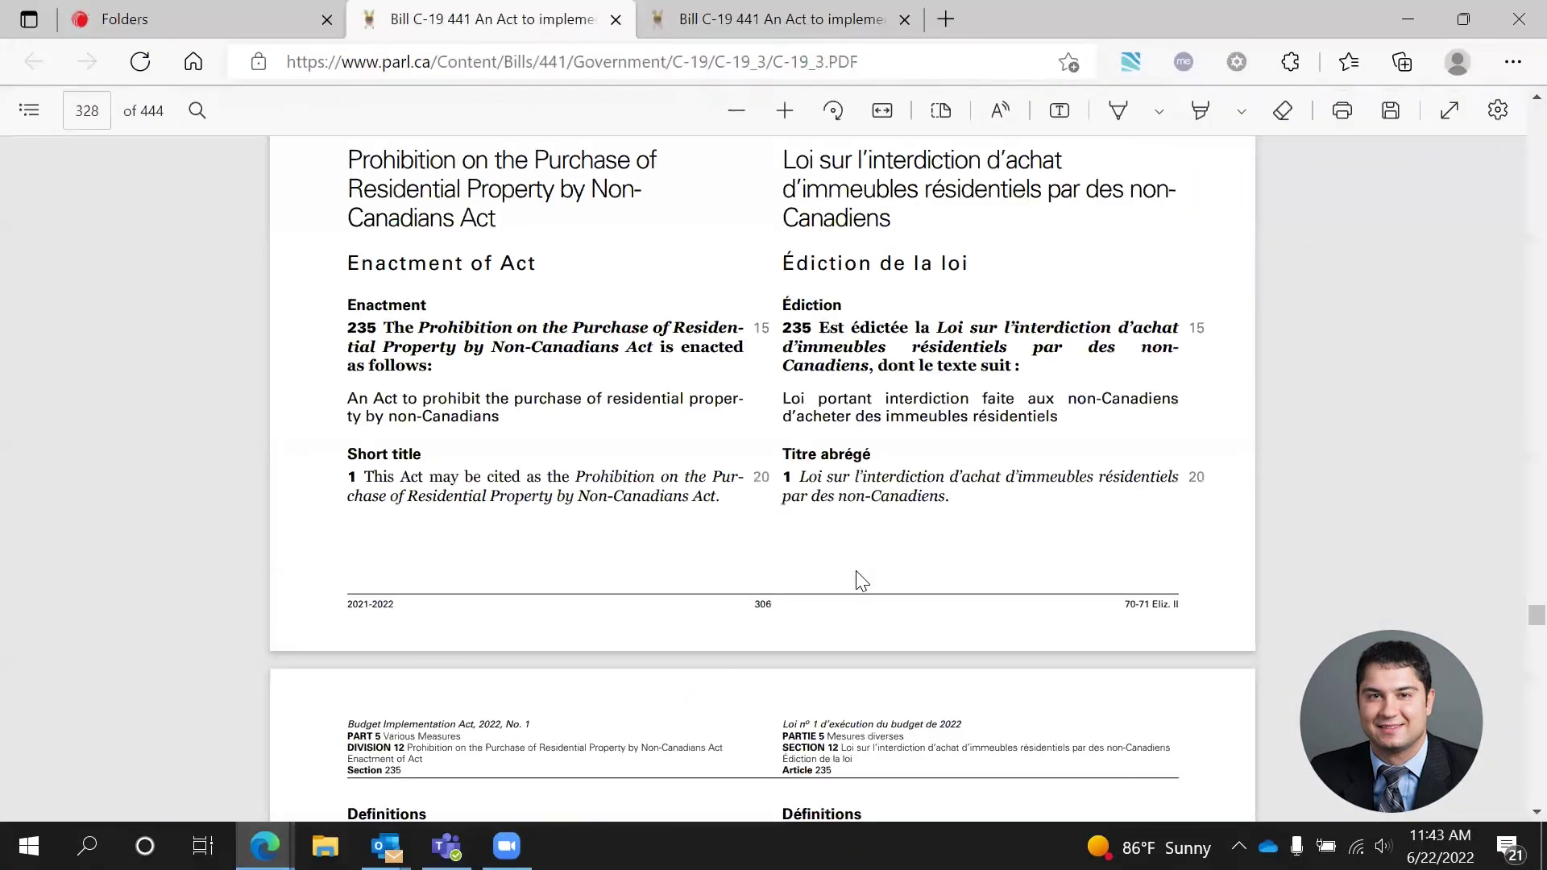
pyautogui.moveTo(348, 202); pyautogui.dragTo(511, 263)
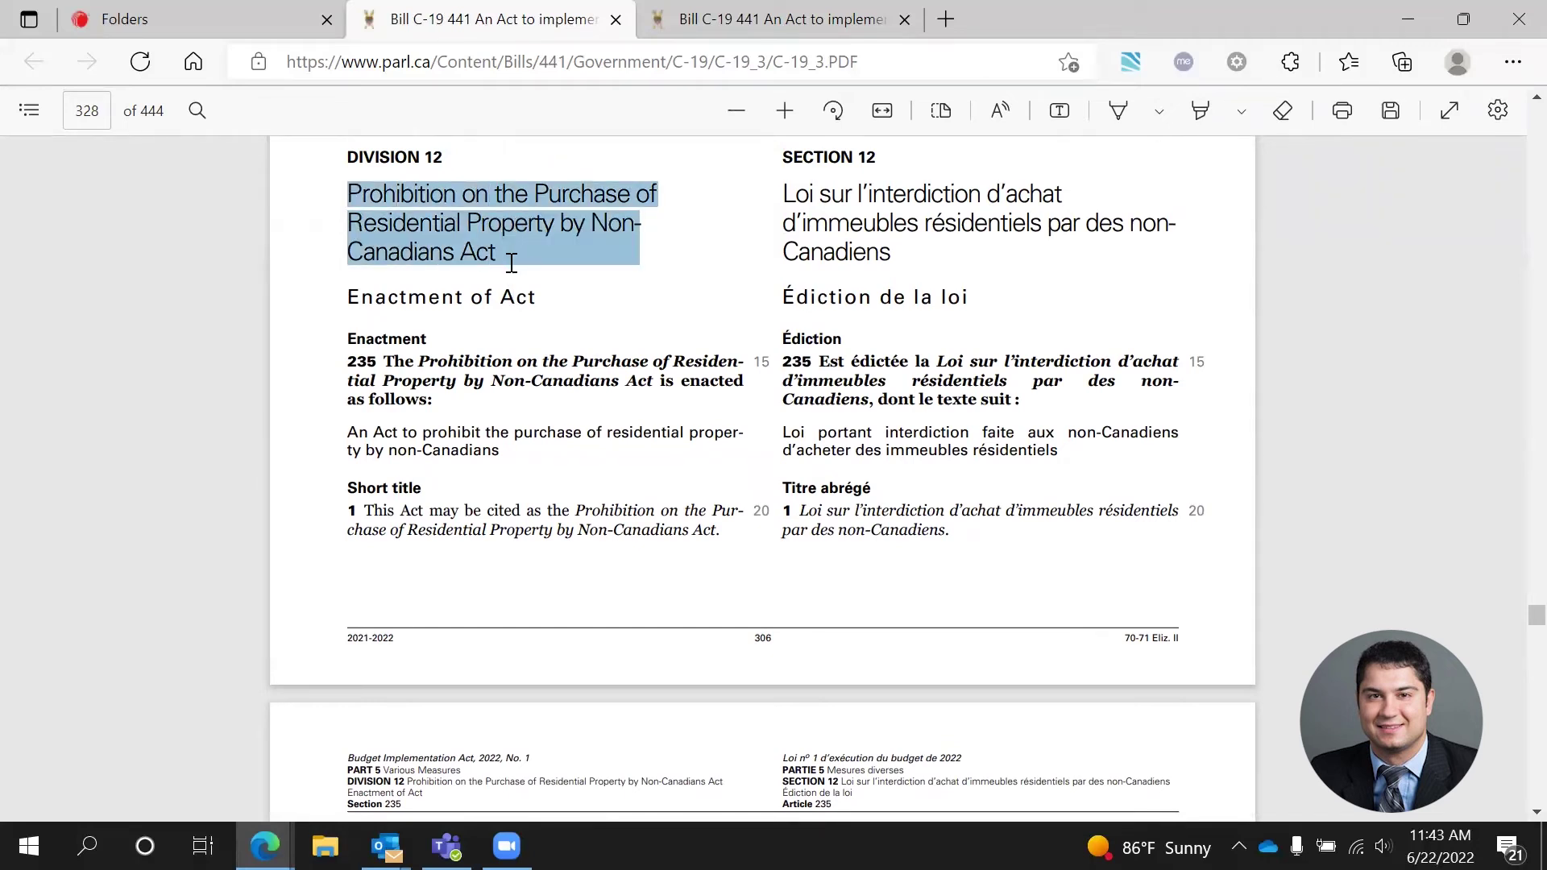
# Return to the My Bills folder page and switch to the Lexis Advance Quicklaw product.
pyautogui.click(152, 9)
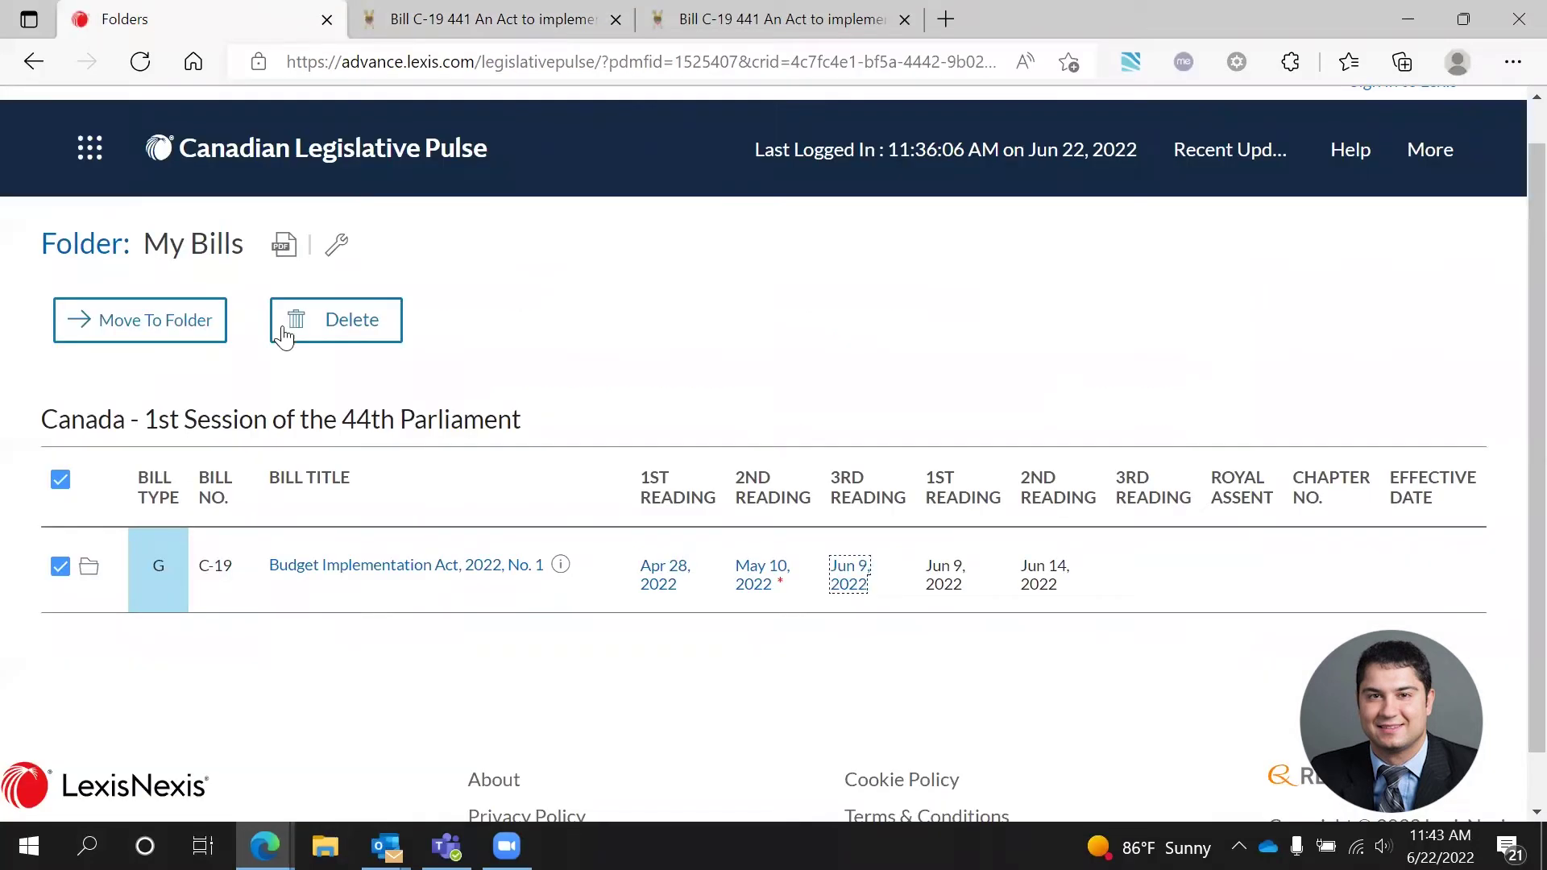
pyautogui.click(90, 150)
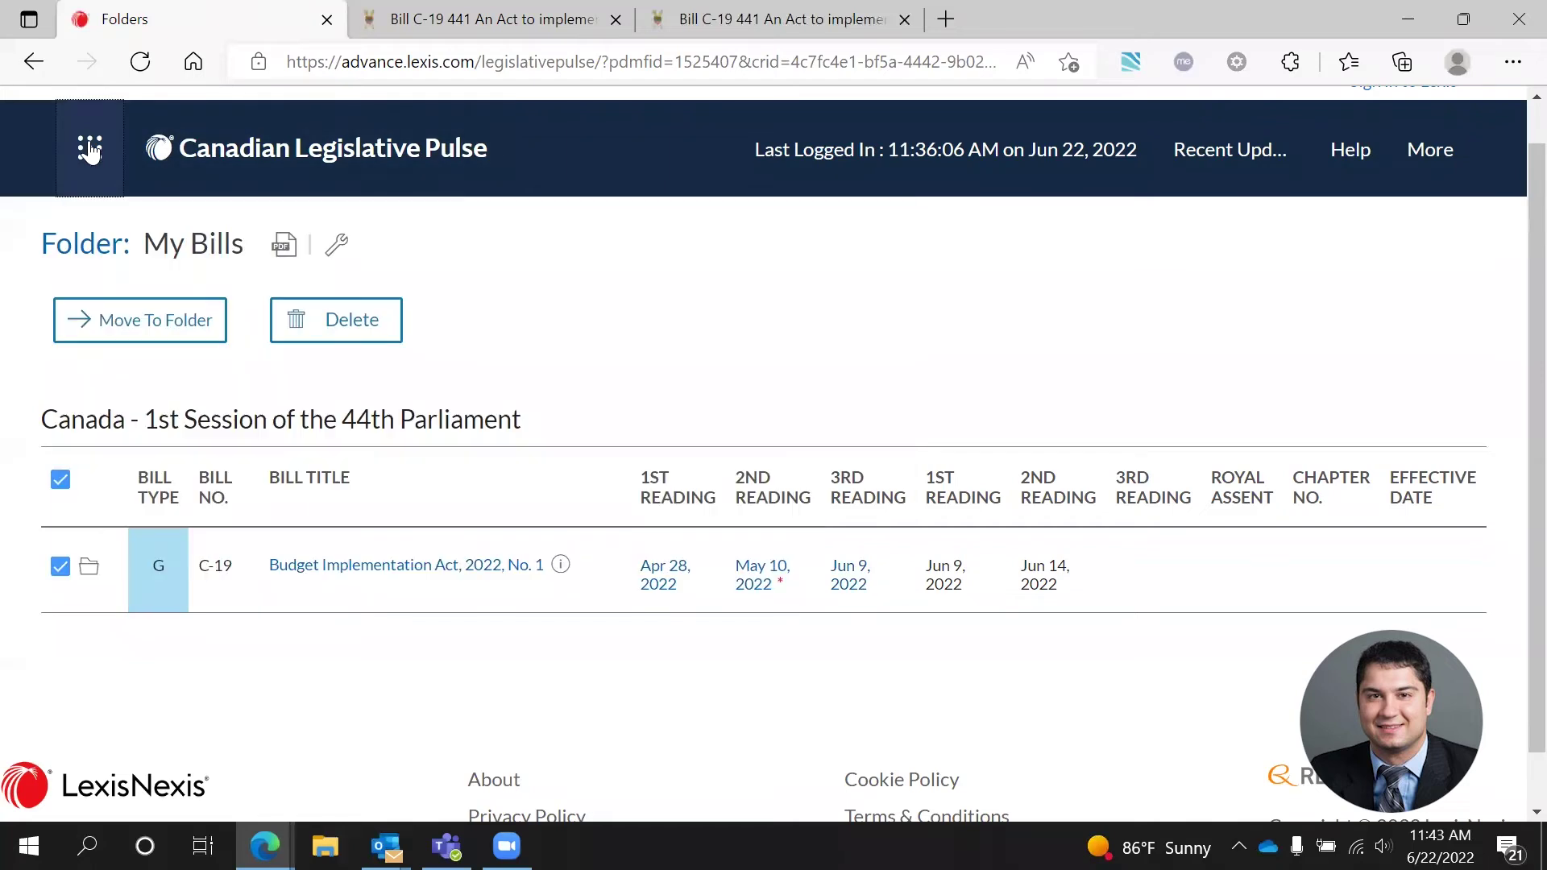
pyautogui.click(90, 151)
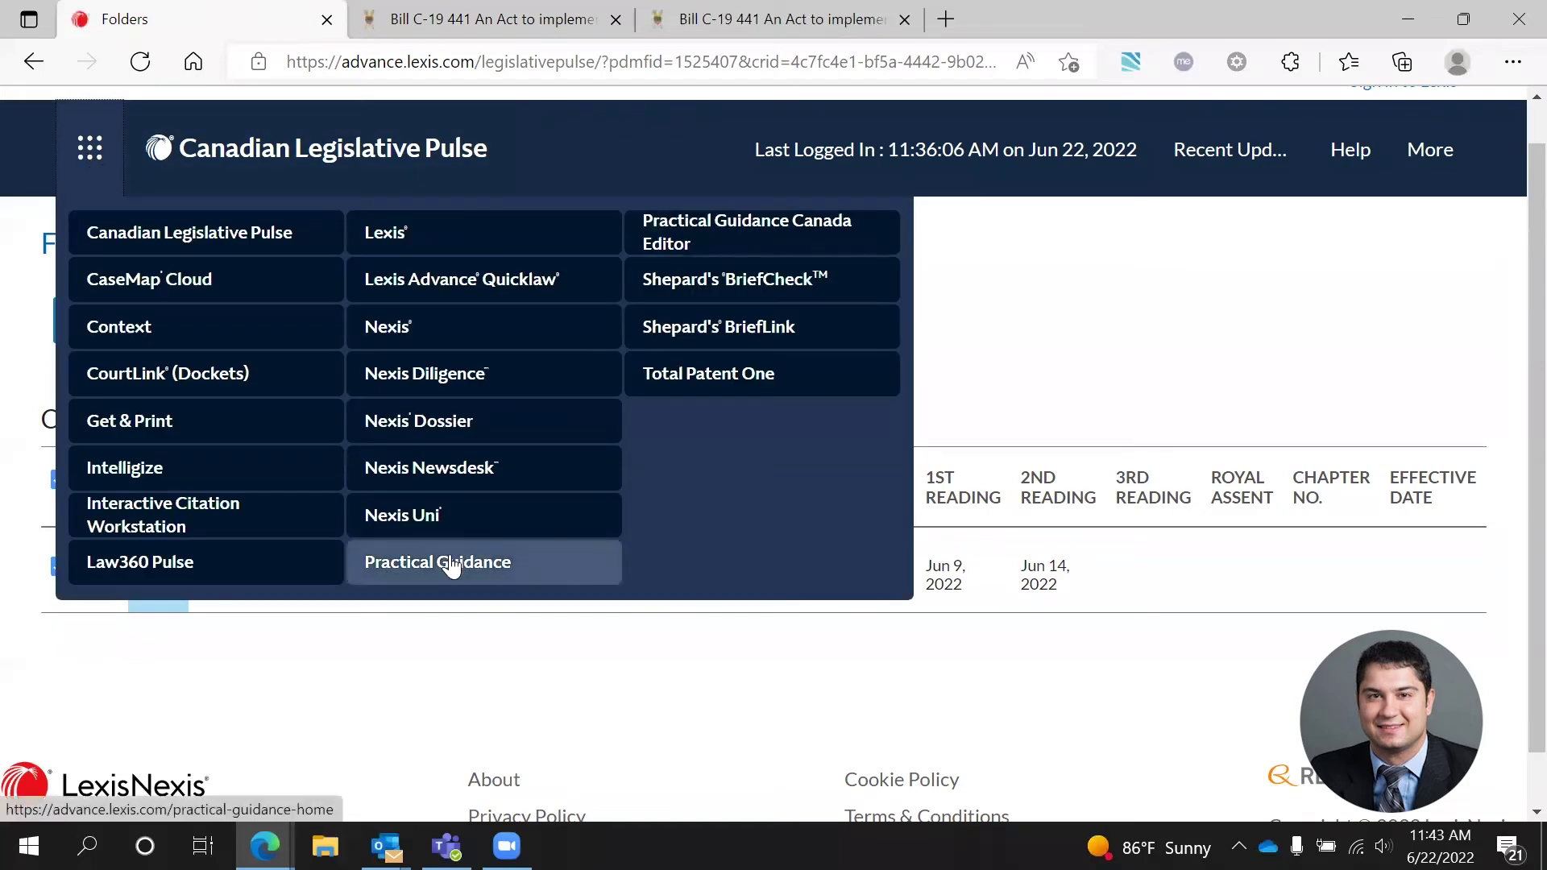
pyautogui.click(542, 280)
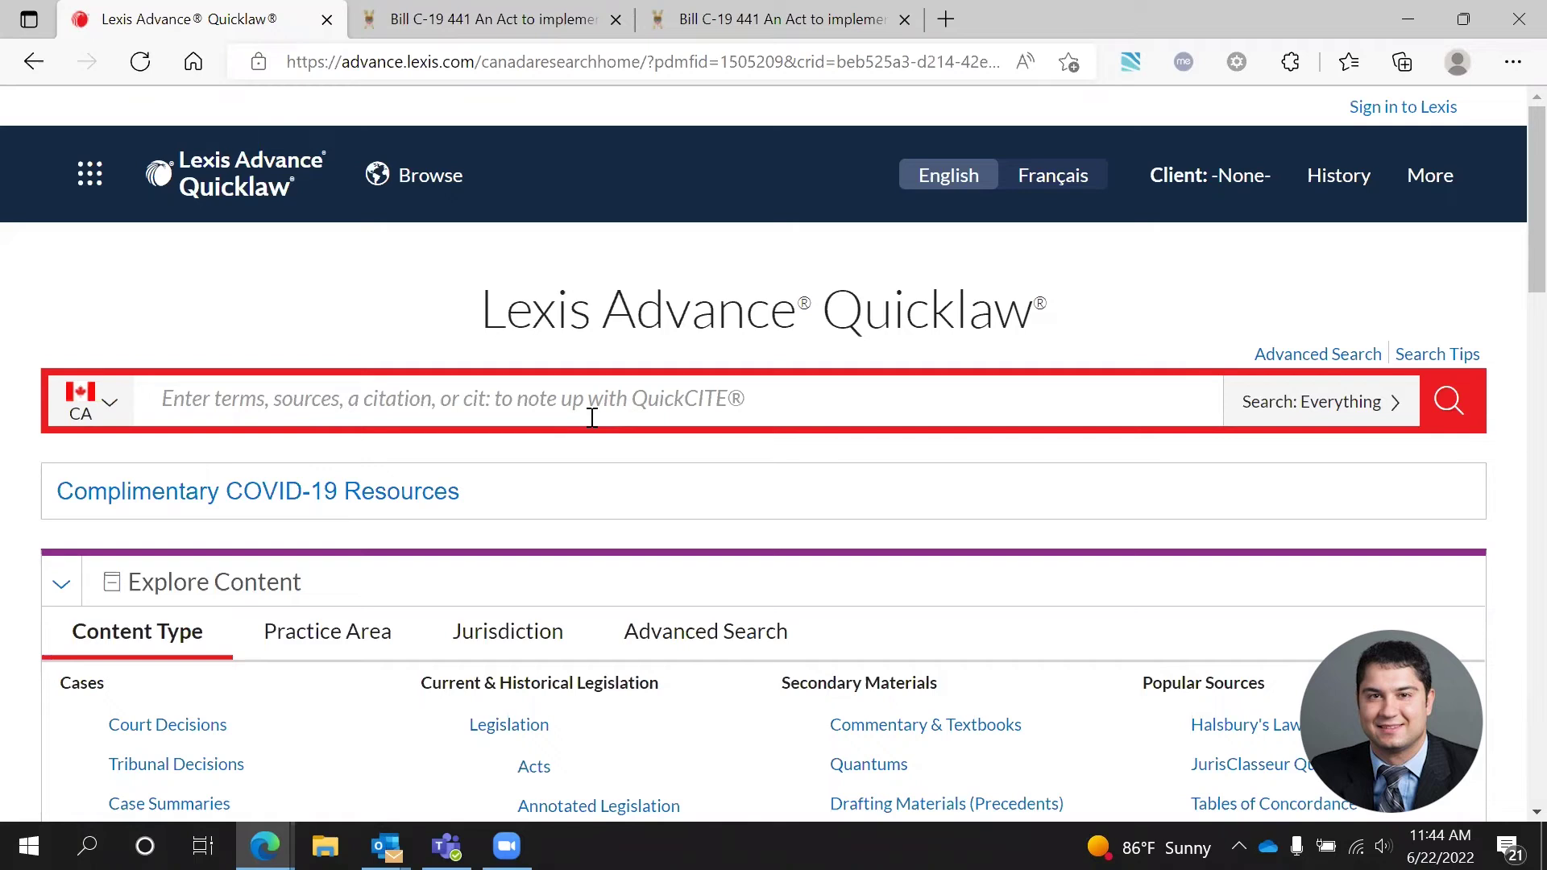
# Enter the search phrase "Prohibition on the Purchase of Residential Property by Non Canadians Act" on a single line without the hyphen.
pyautogui.click(592, 417)
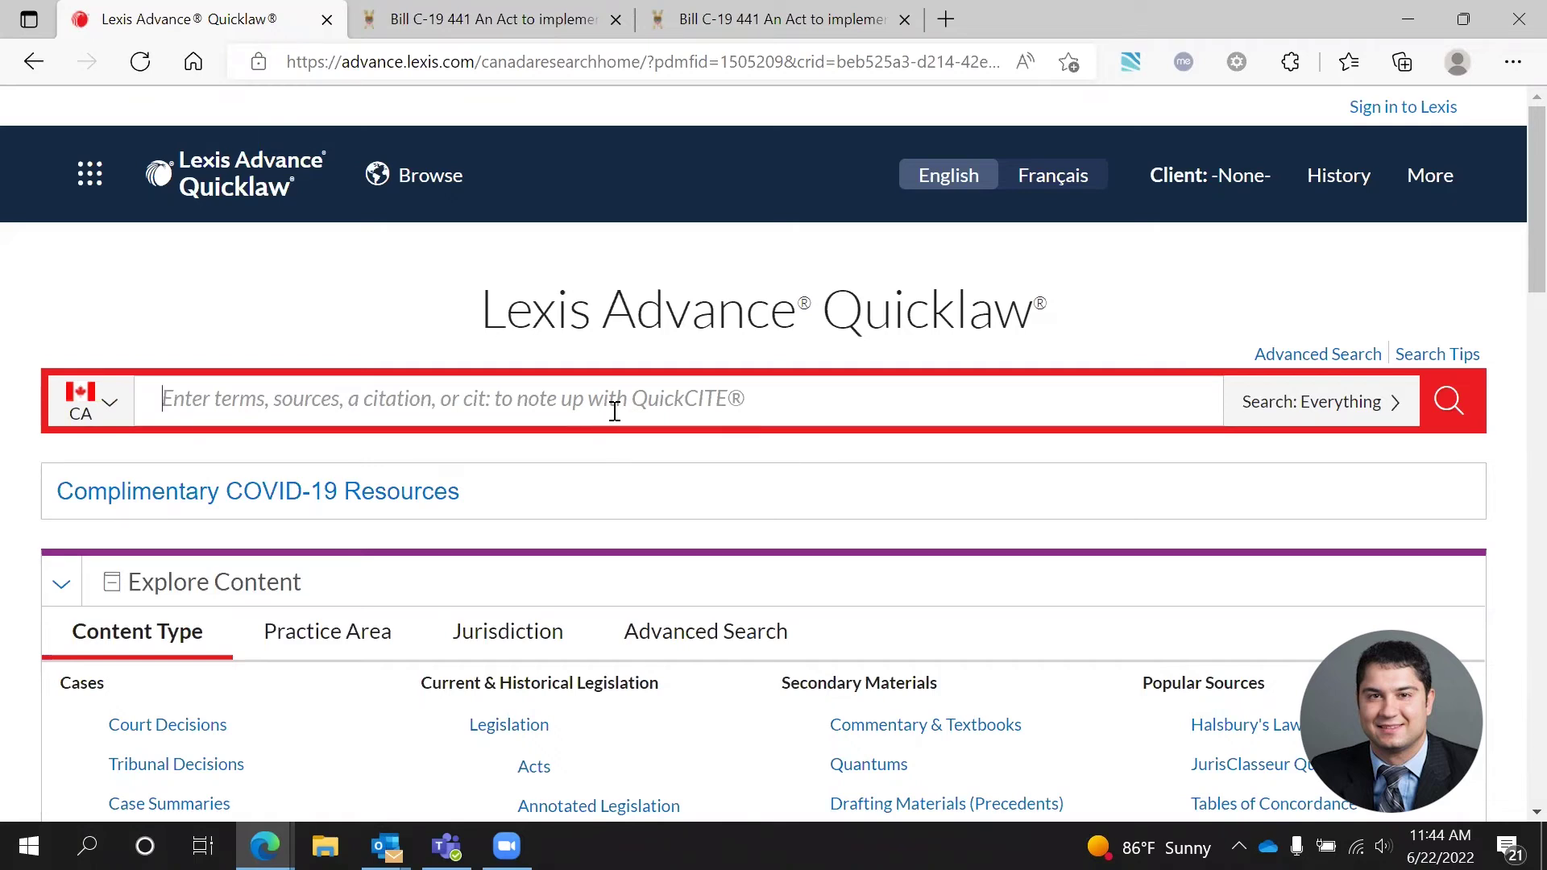
pyautogui.write('Prohibition on the Purchase of Residential Property by Non‑Canadians Ac')
pyautogui.press('Left')
pyautogui.press('Left')
pyautogui.press('Left')
pyautogui.press('Left')
pyautogui.press('Left')
pyautogui.press('Left')
pyautogui.press('Left')
pyautogui.press('Left')
pyautogui.press('Left')
pyautogui.press('Left')
pyautogui.press('Left')
pyautogui.press('Left')
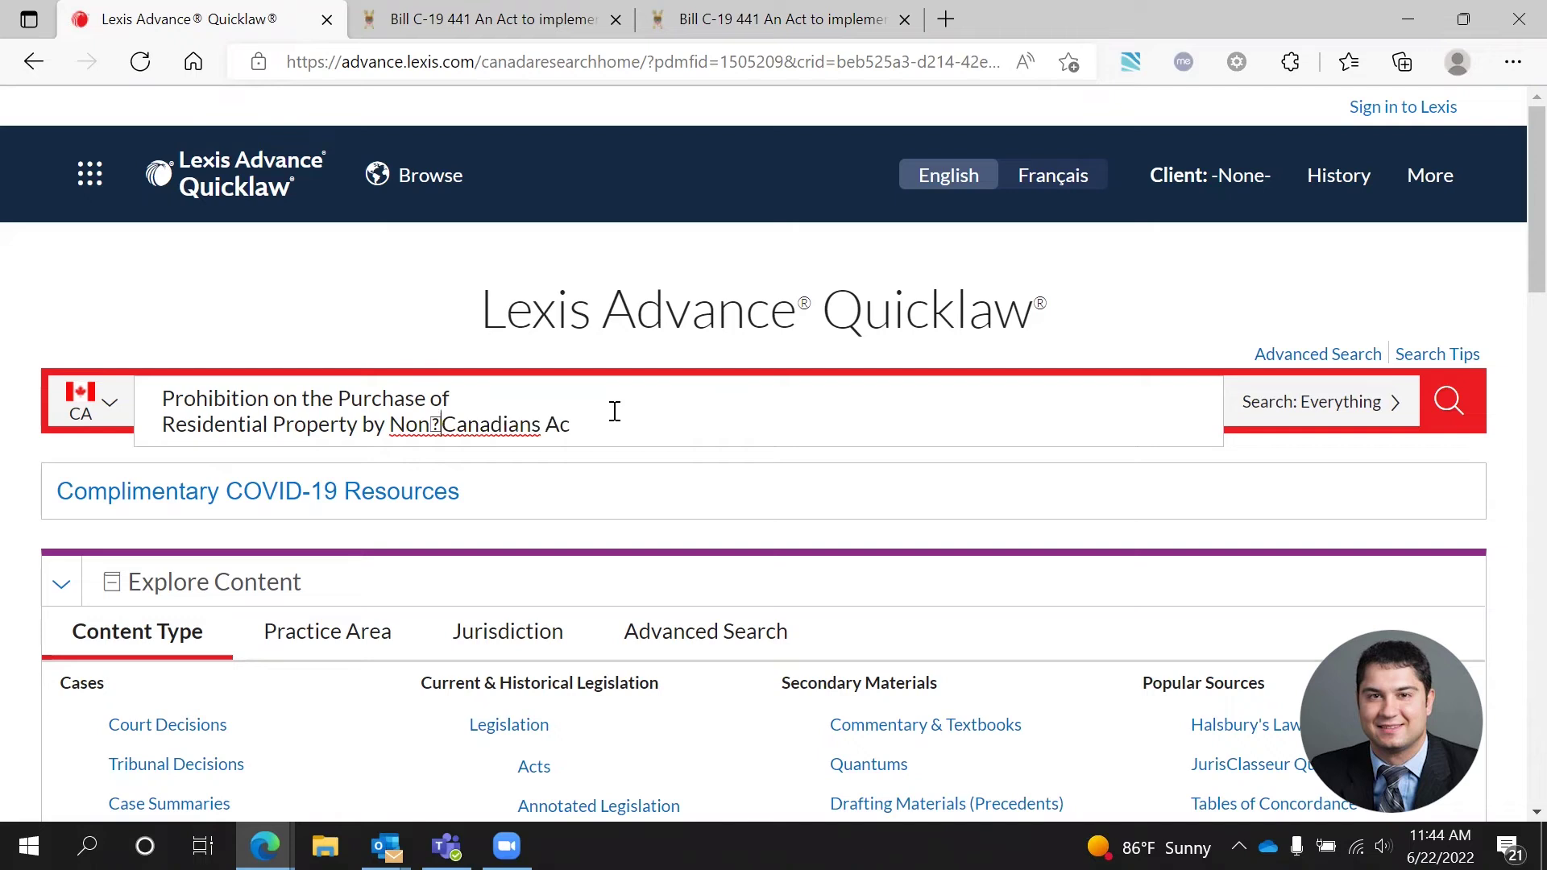
pyautogui.press('BackSpace')
pyautogui.press('Left')
pyautogui.press('Left')
pyautogui.press('Left')
pyautogui.press('Left')
pyautogui.press('Left')
pyautogui.press('Left')
pyautogui.press('Left')
pyautogui.press('Left')
pyautogui.press('Left')
pyautogui.press('Left')
pyautogui.press('Left')
pyautogui.press('Left')
pyautogui.press('Left')
pyautogui.press('Left')
pyautogui.press('Left')
pyautogui.press('Left')
pyautogui.press('Left')
pyautogui.press('Left')
pyautogui.press('Left')
pyautogui.press('Left')
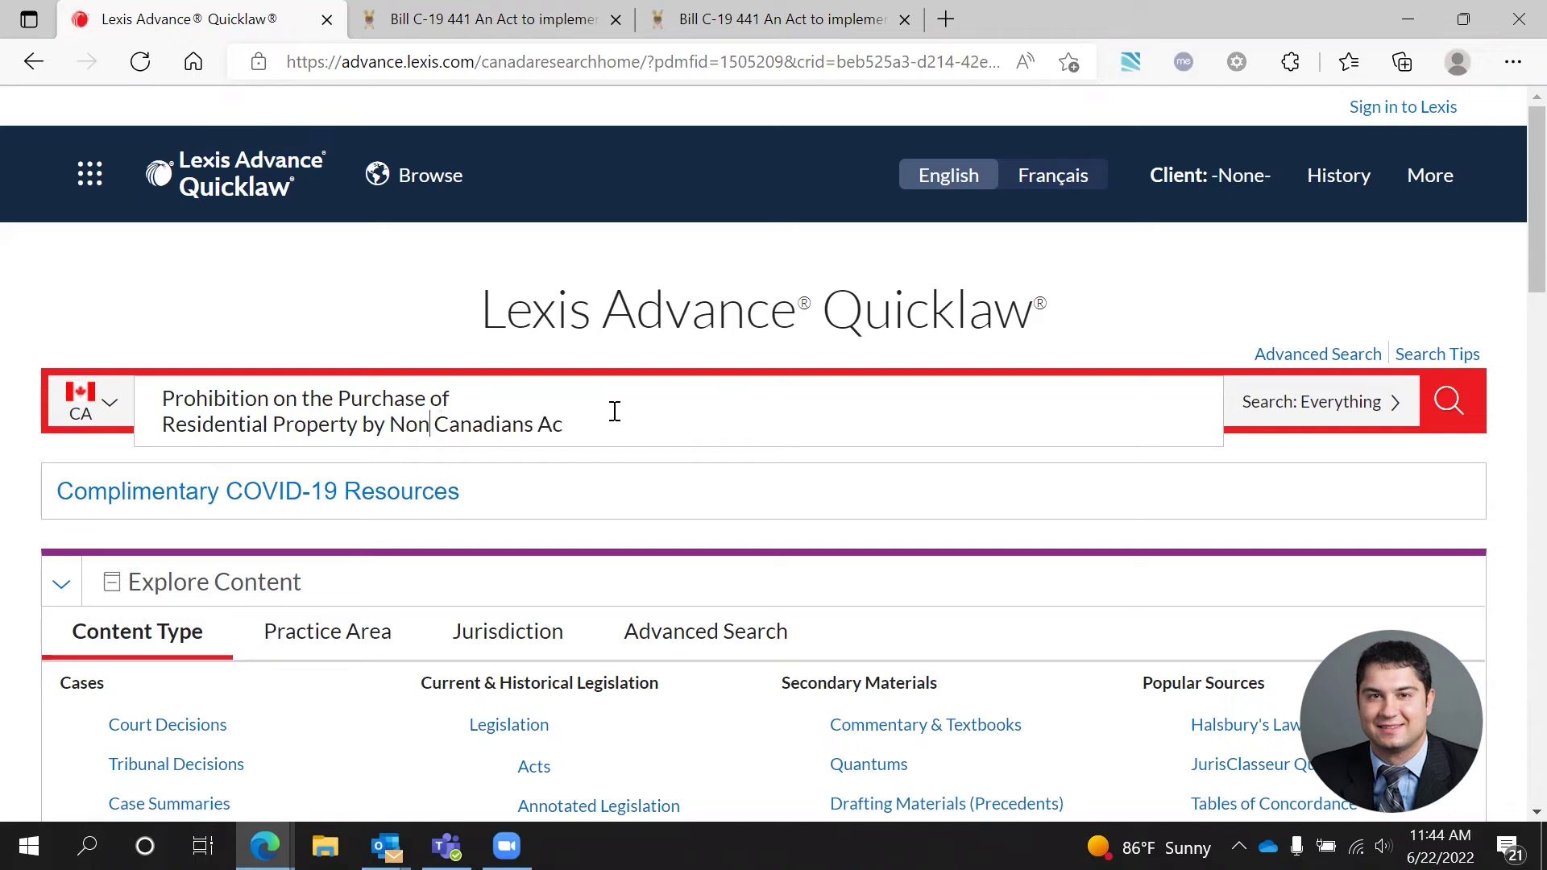
pyautogui.press('Left')
pyautogui.press('Left')
pyautogui.press('BackSpace')
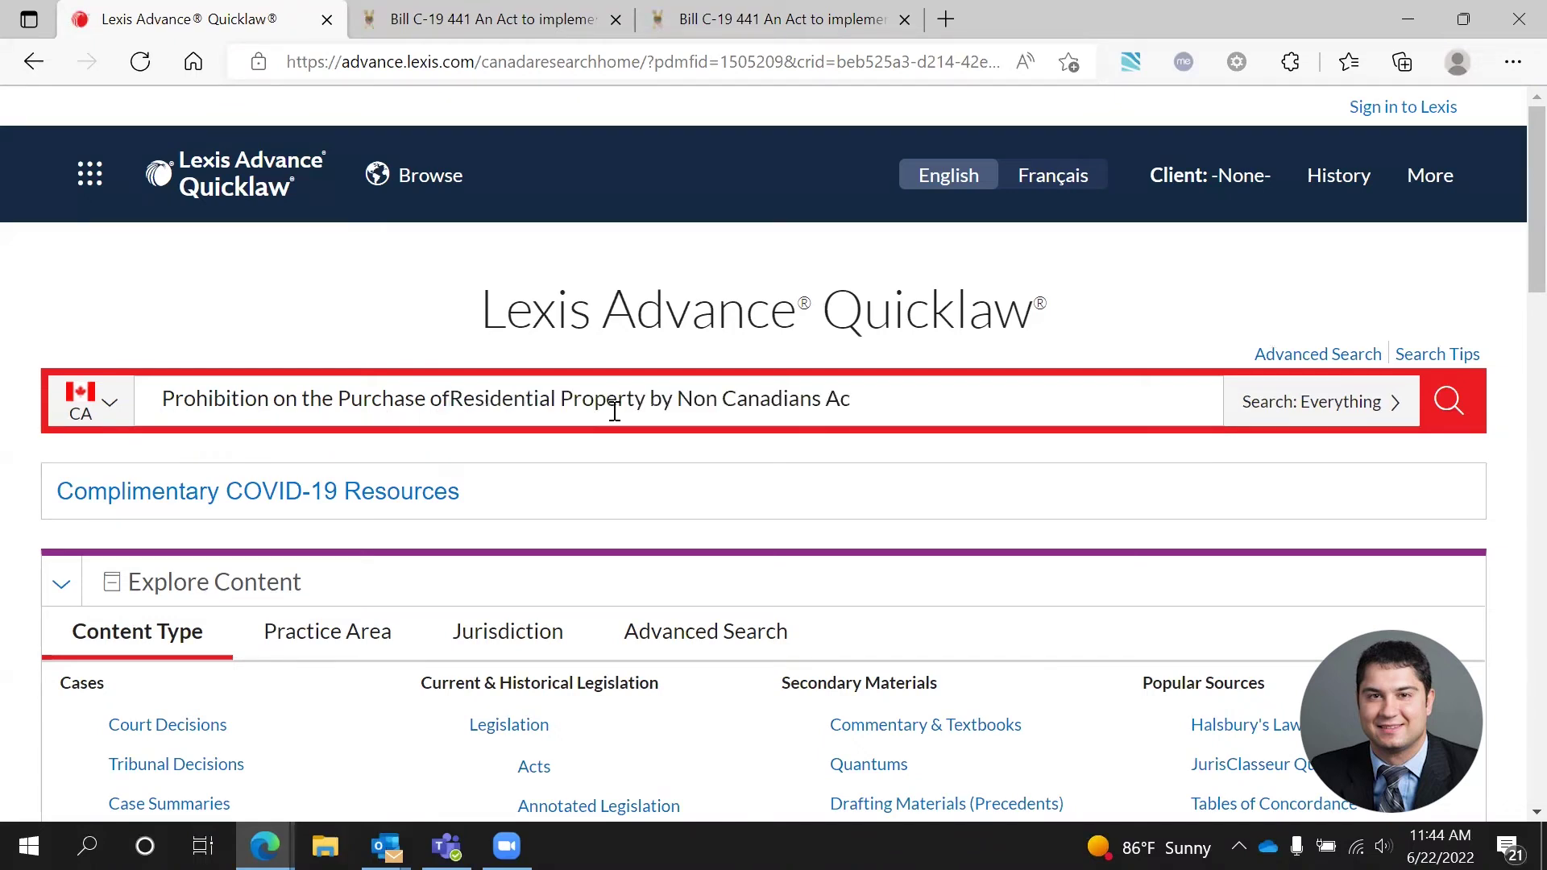
pyautogui.press('Right')
pyautogui.press('Right')
pyautogui.press('Right')
pyautogui.press('Right')
pyautogui.press('Right')
pyautogui.press('Right')
pyautogui.press('Right')
pyautogui.press('Right')
pyautogui.press('Right')
pyautogui.press('Right')
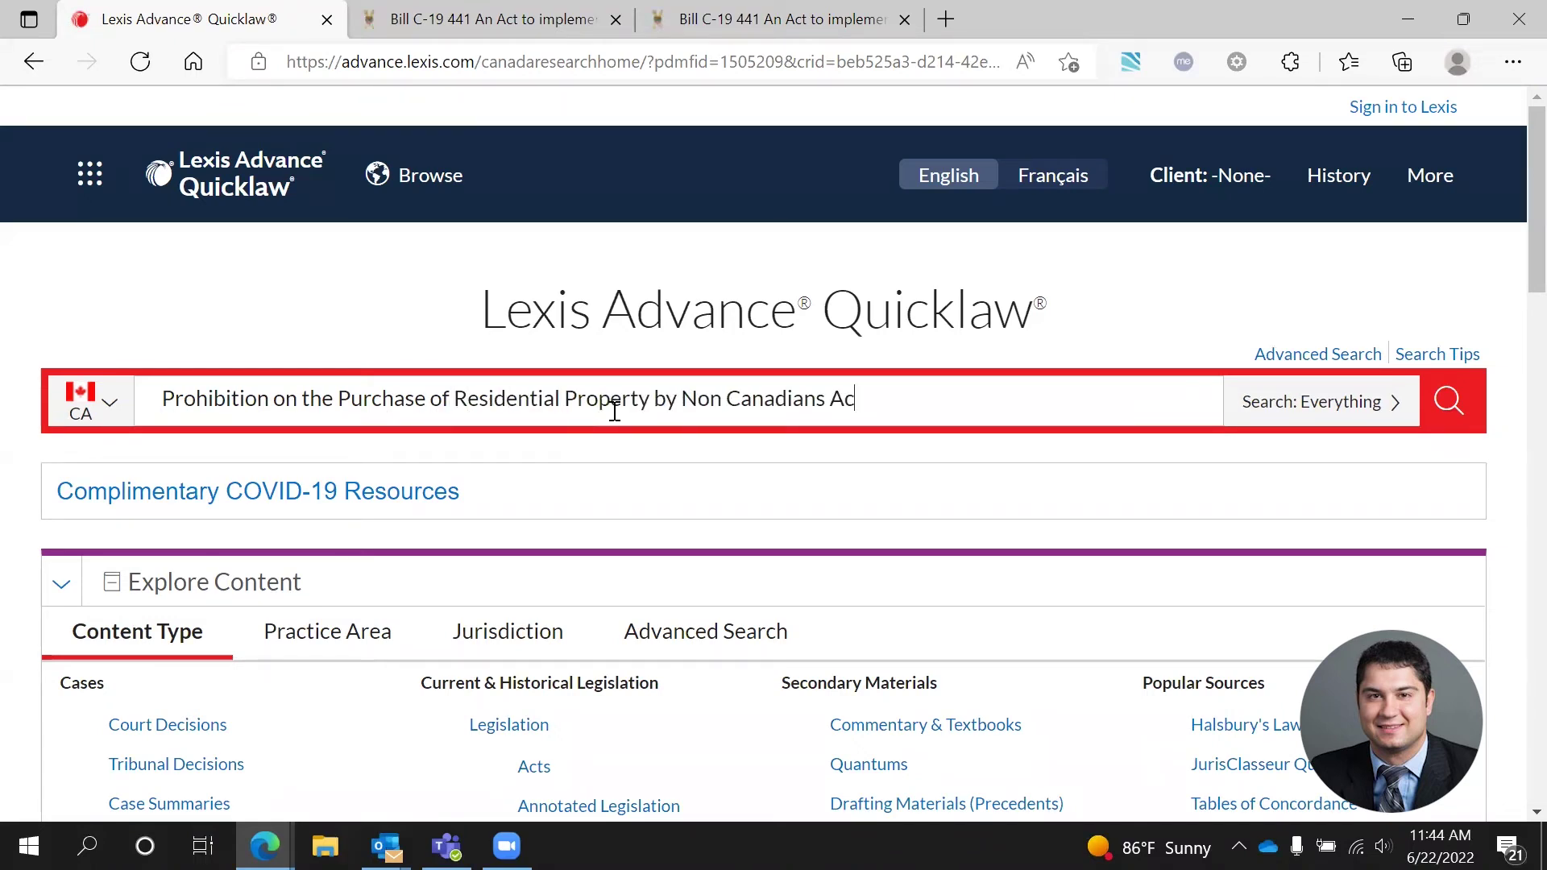
pyautogui.write('t')
# Run the search and show only the CA Legislation results.
pyautogui.click(1463, 411)
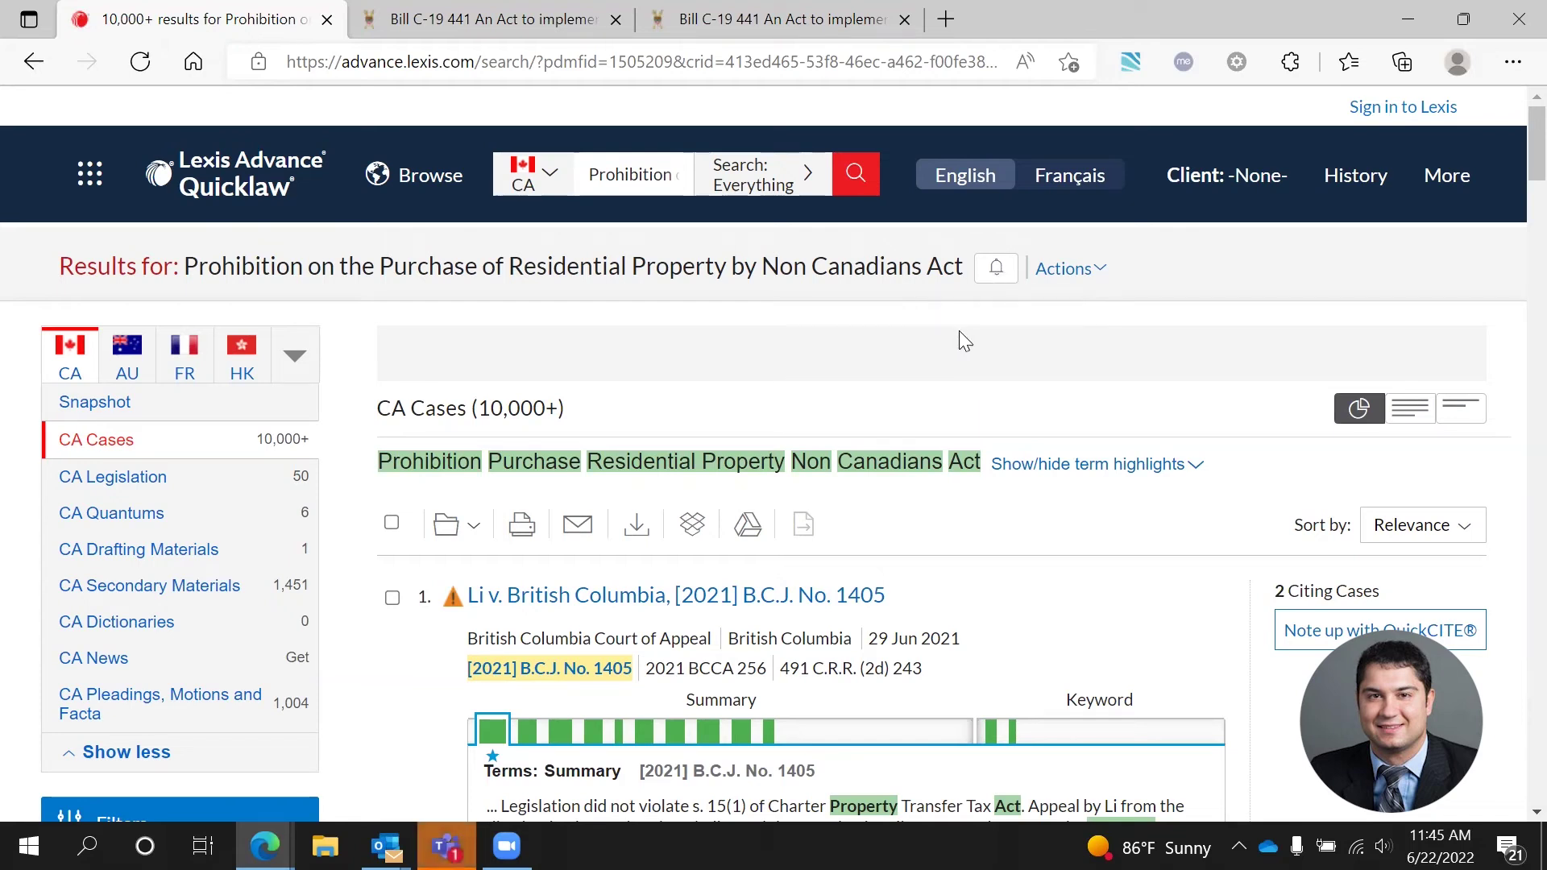
pyautogui.click(251, 495)
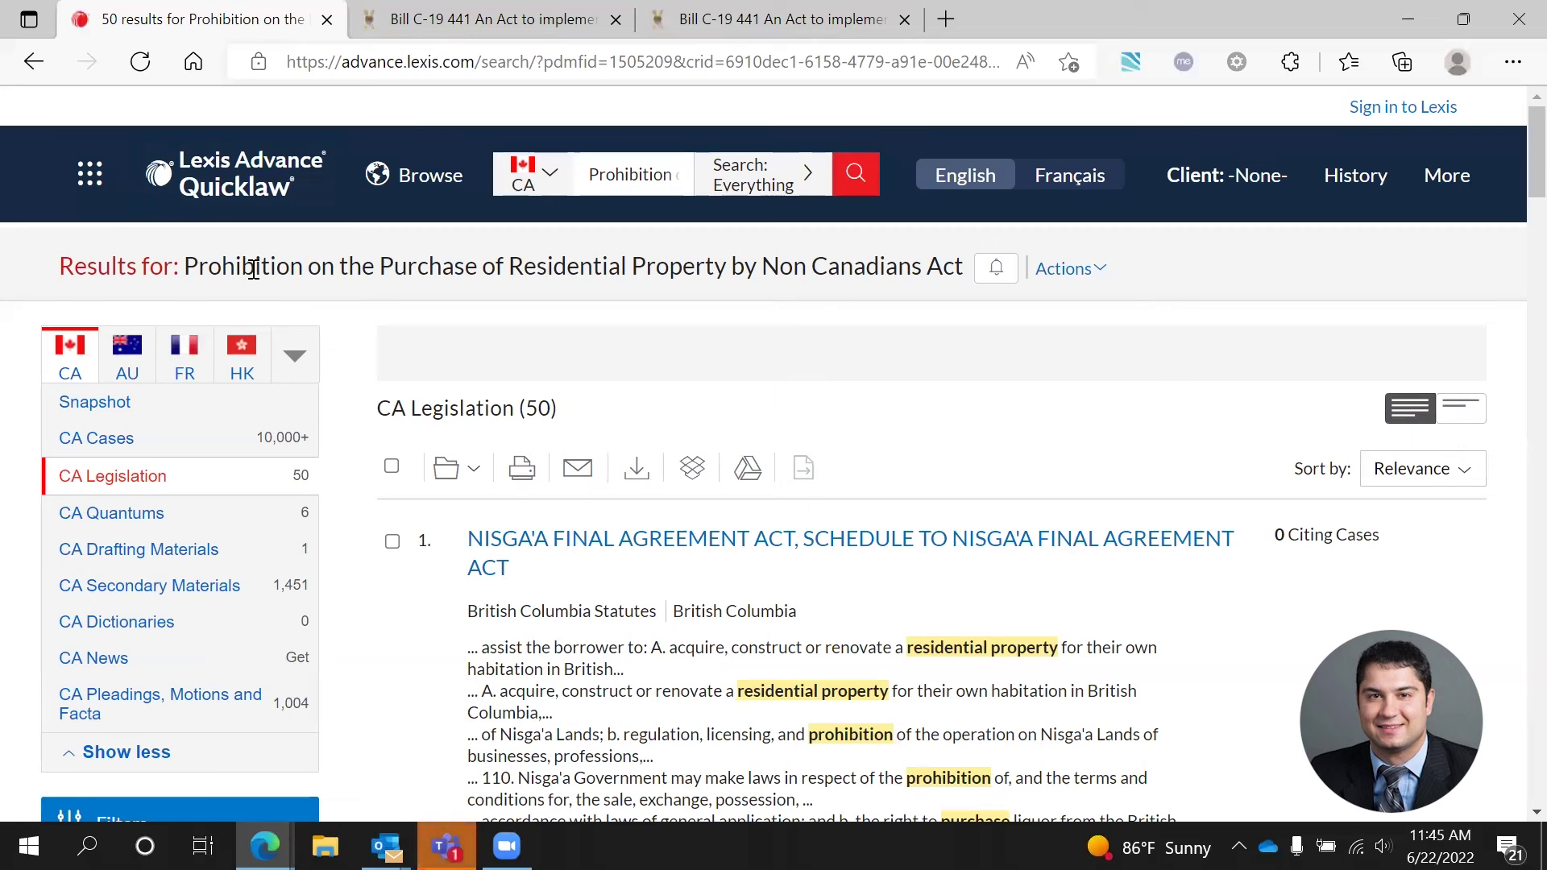
# Go back to the Bill C-19 text and read the section 2 definitions, including the meaning of non-Canadian.
pyautogui.moveTo(162, 20); pyautogui.dragTo(268, 6)
pyautogui.click(162, 11)
pyautogui.click(392, 447)
pyautogui.scroll(-3, 395, 459)
pyautogui.scroll(-3, 396, 459)
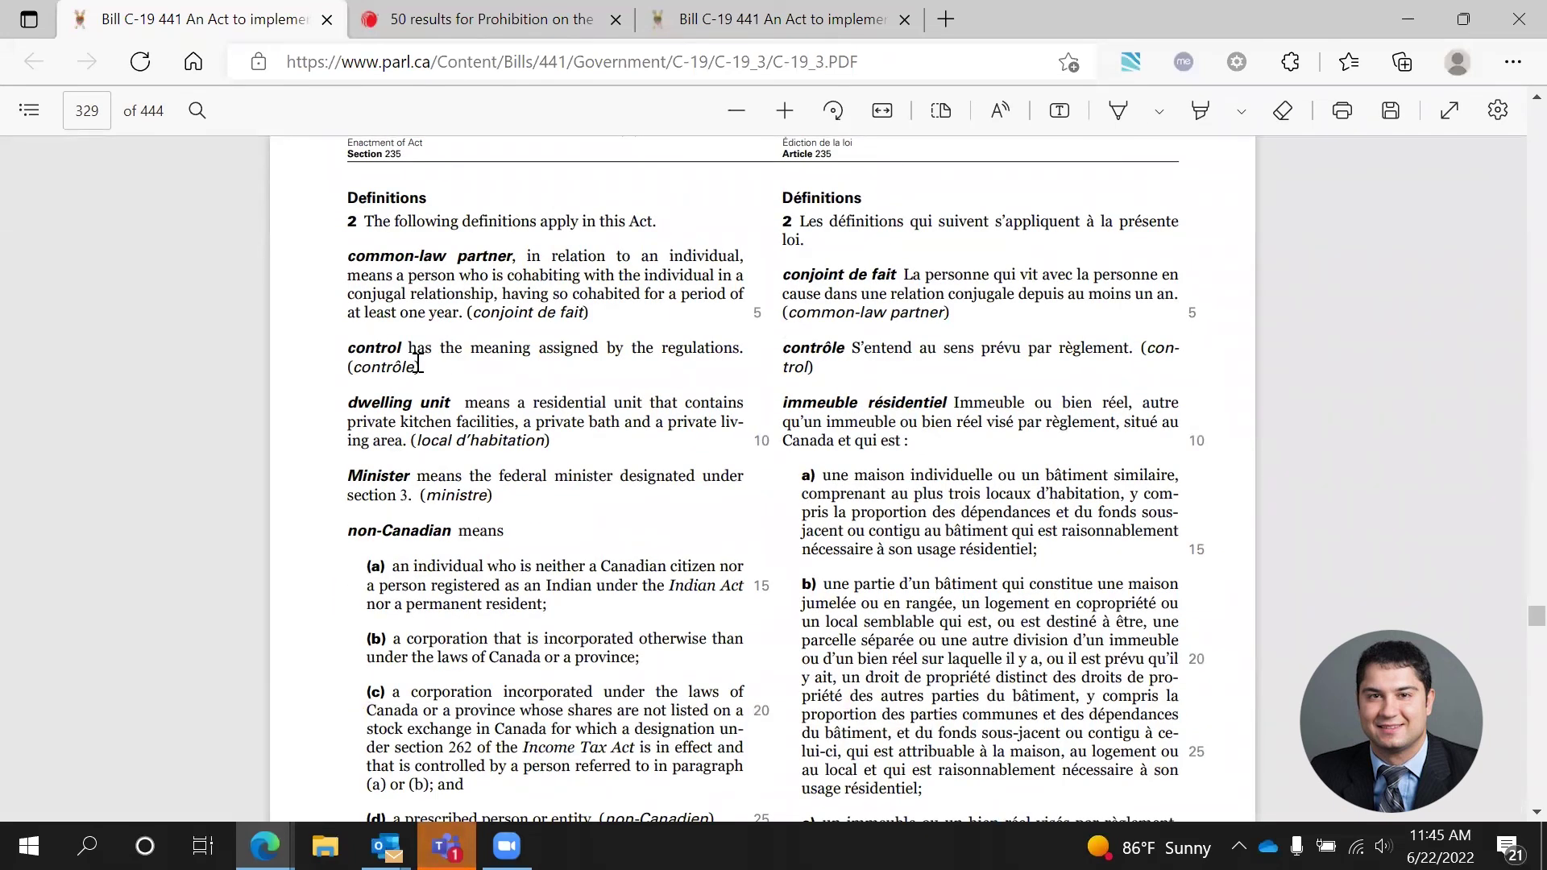
pyautogui.scroll(-1, 437, 515)
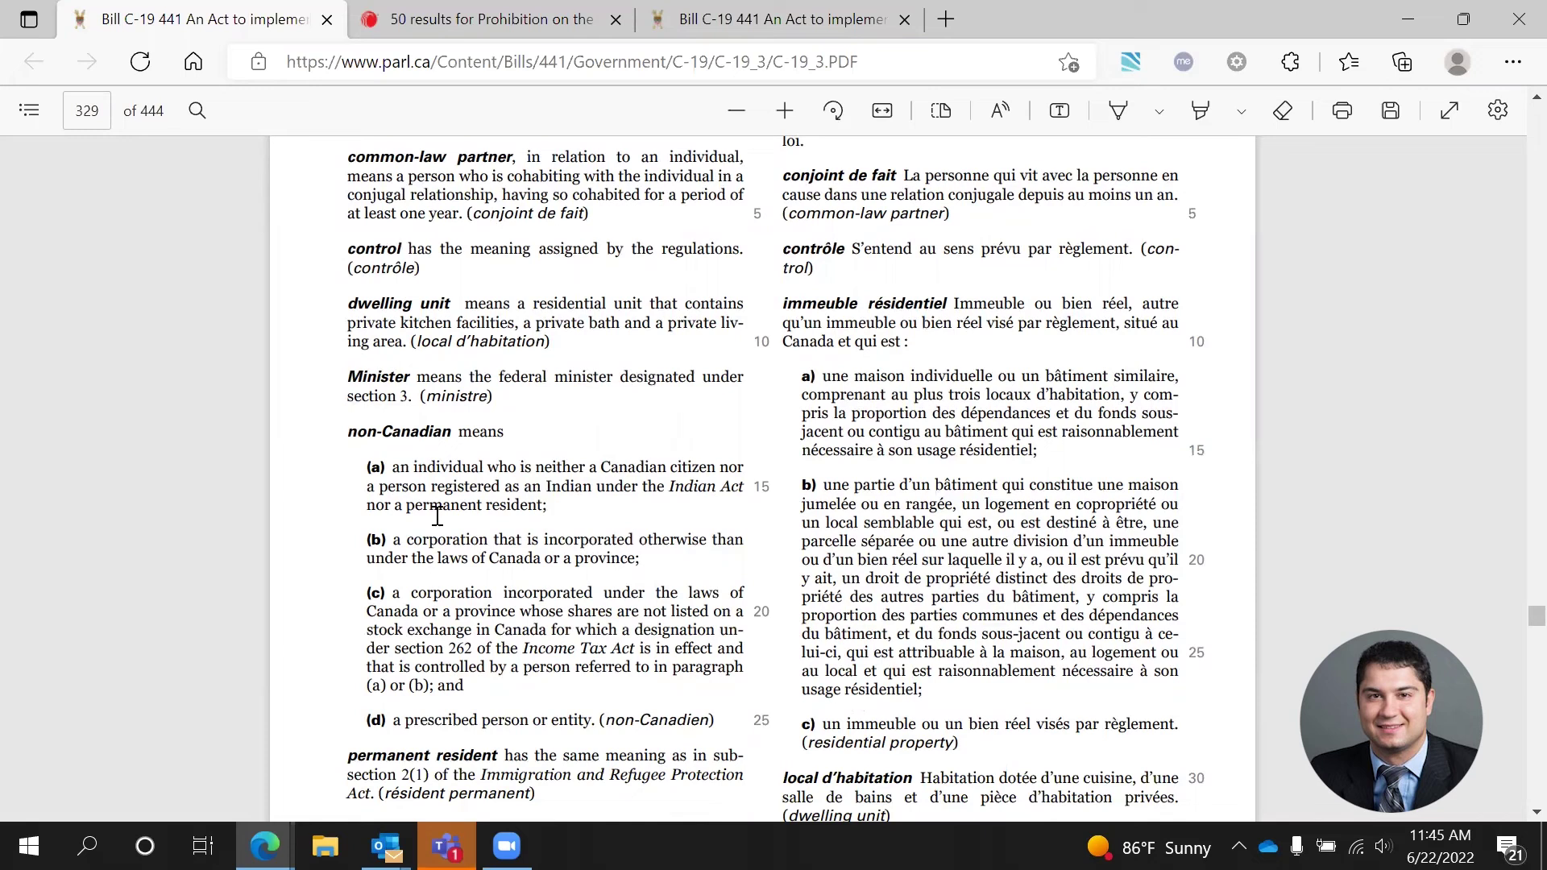
# Return to the Lexis Advance Quicklaw home page and open the help topic on creating an alert.
pyautogui.moveTo(201, 12); pyautogui.dragTo(491, 16)
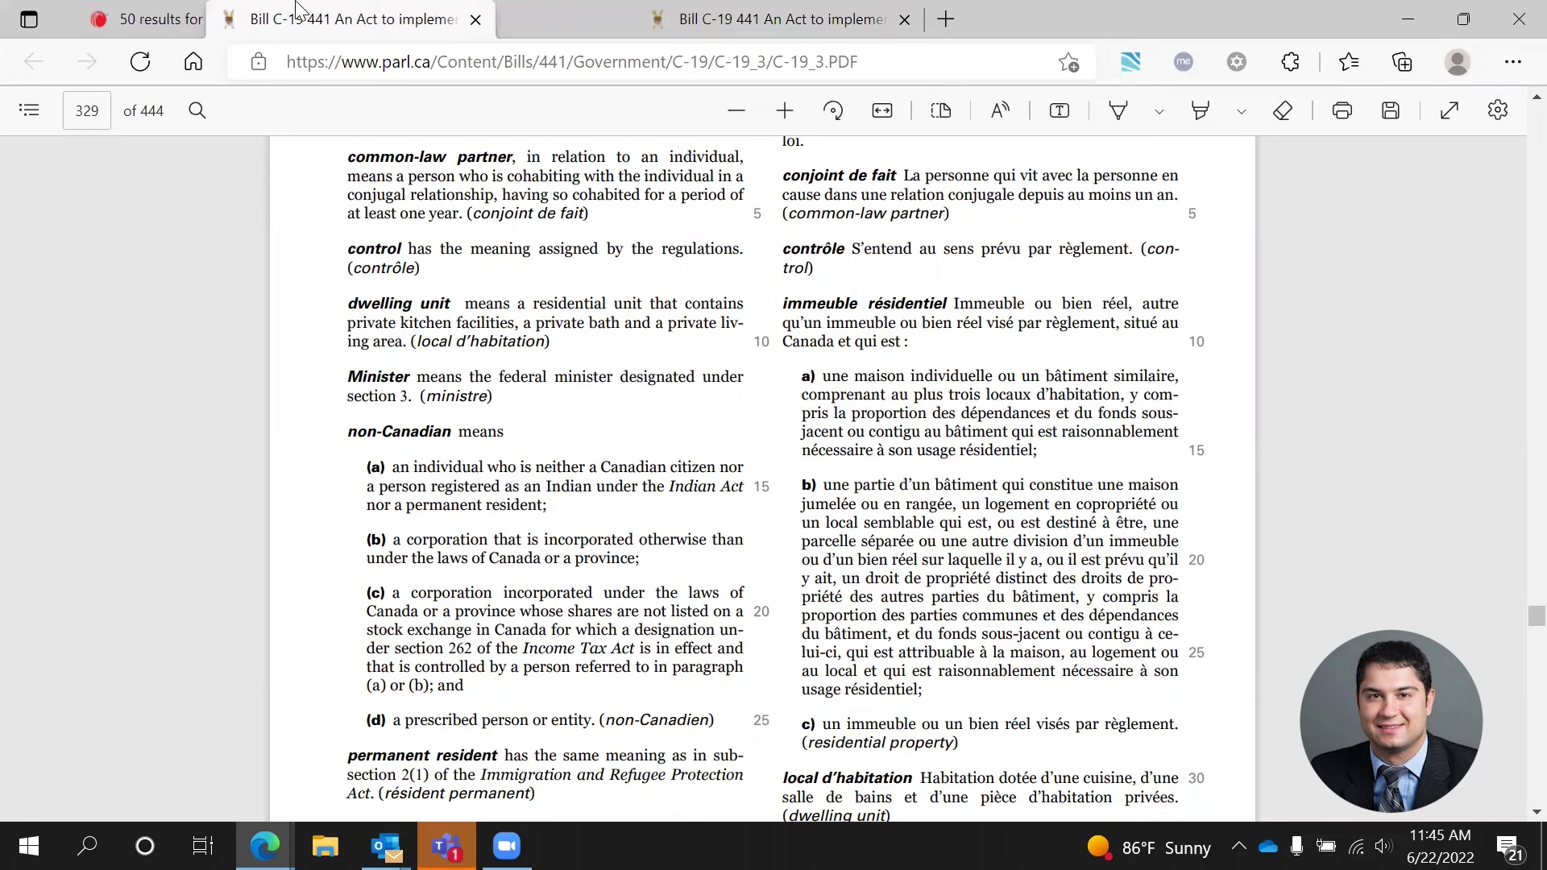
pyautogui.click(198, 18)
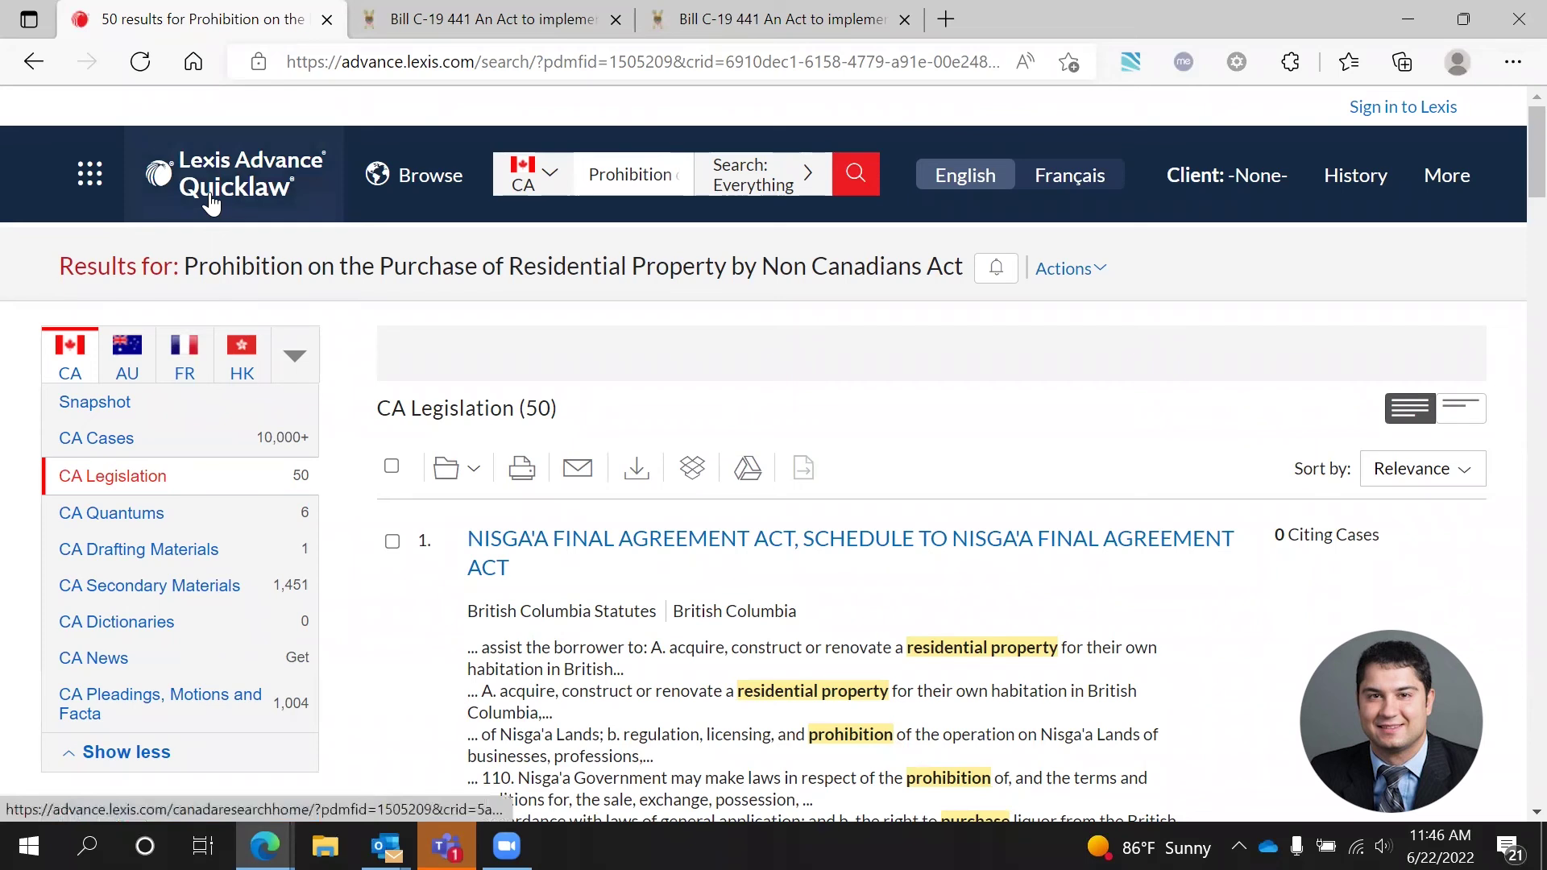
pyautogui.click(211, 204)
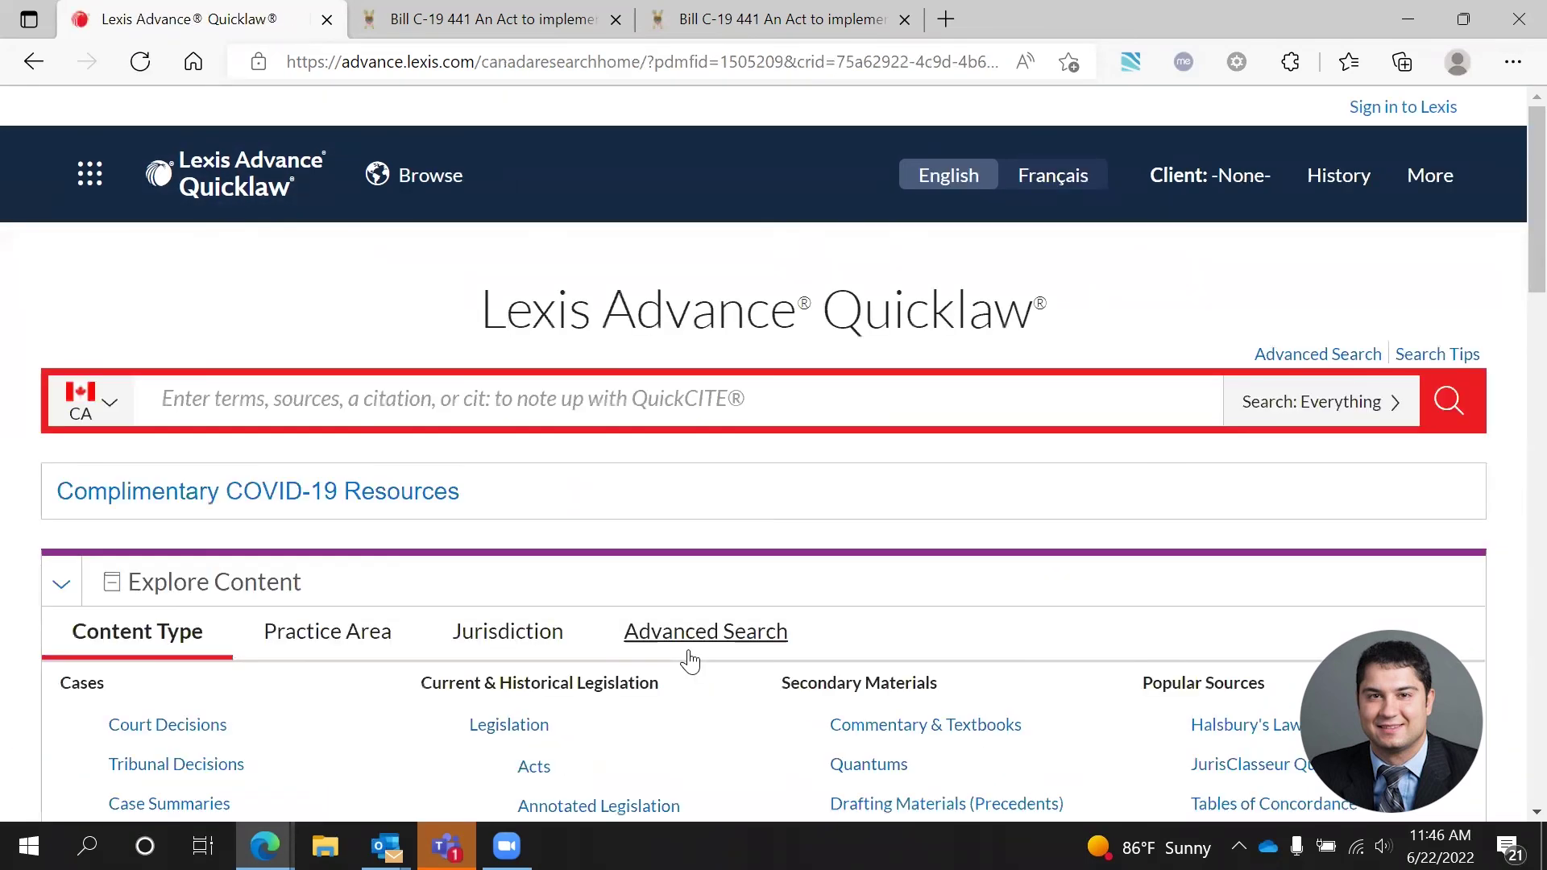
pyautogui.scroll(-8, 887, 635)
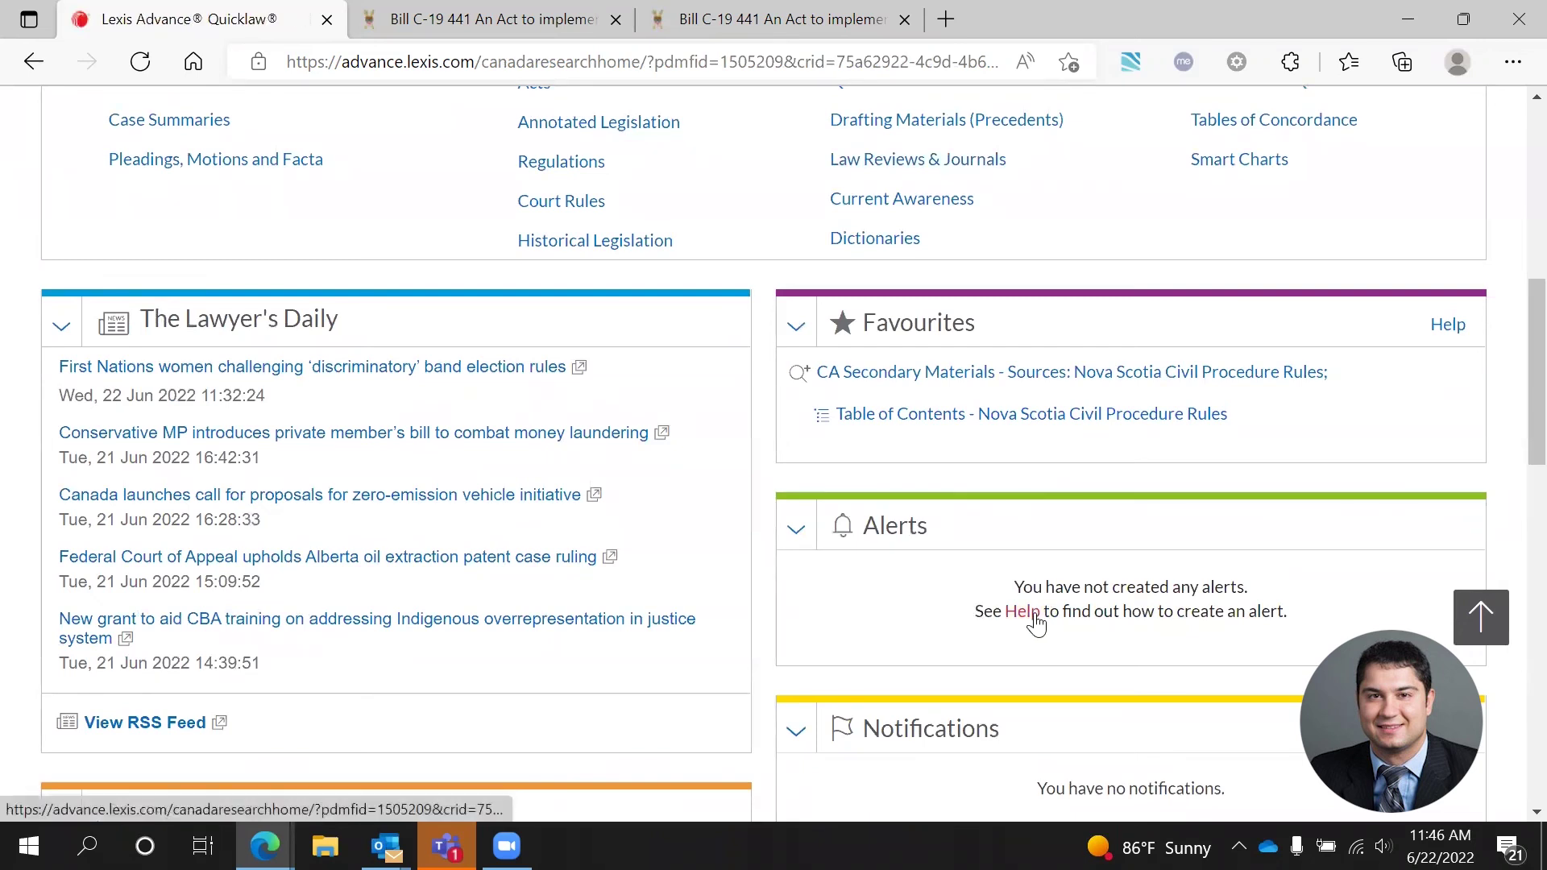
pyautogui.click(1021, 612)
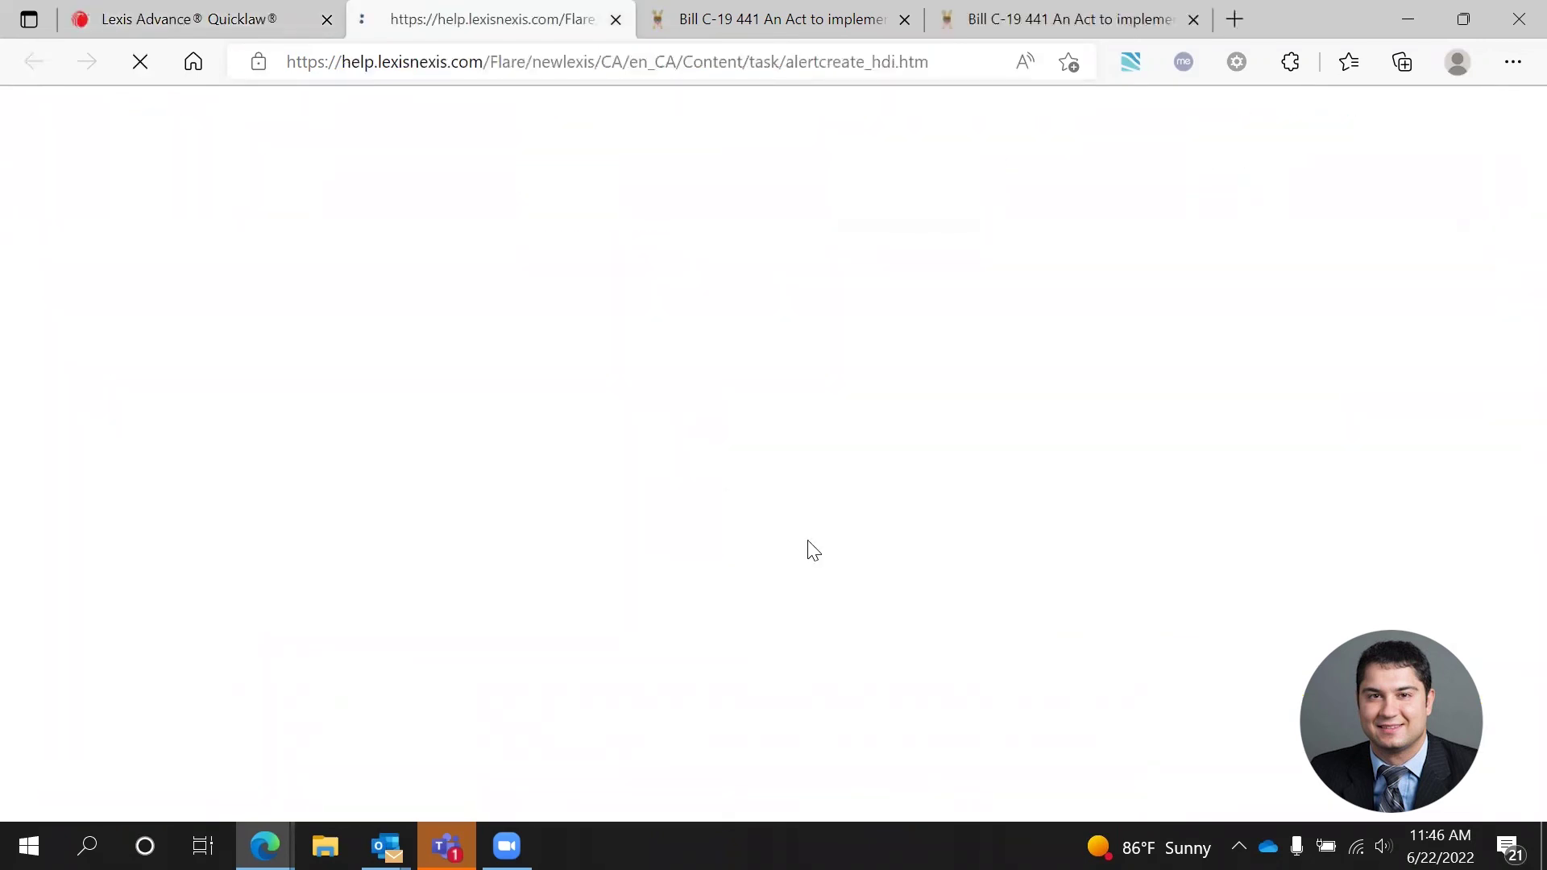